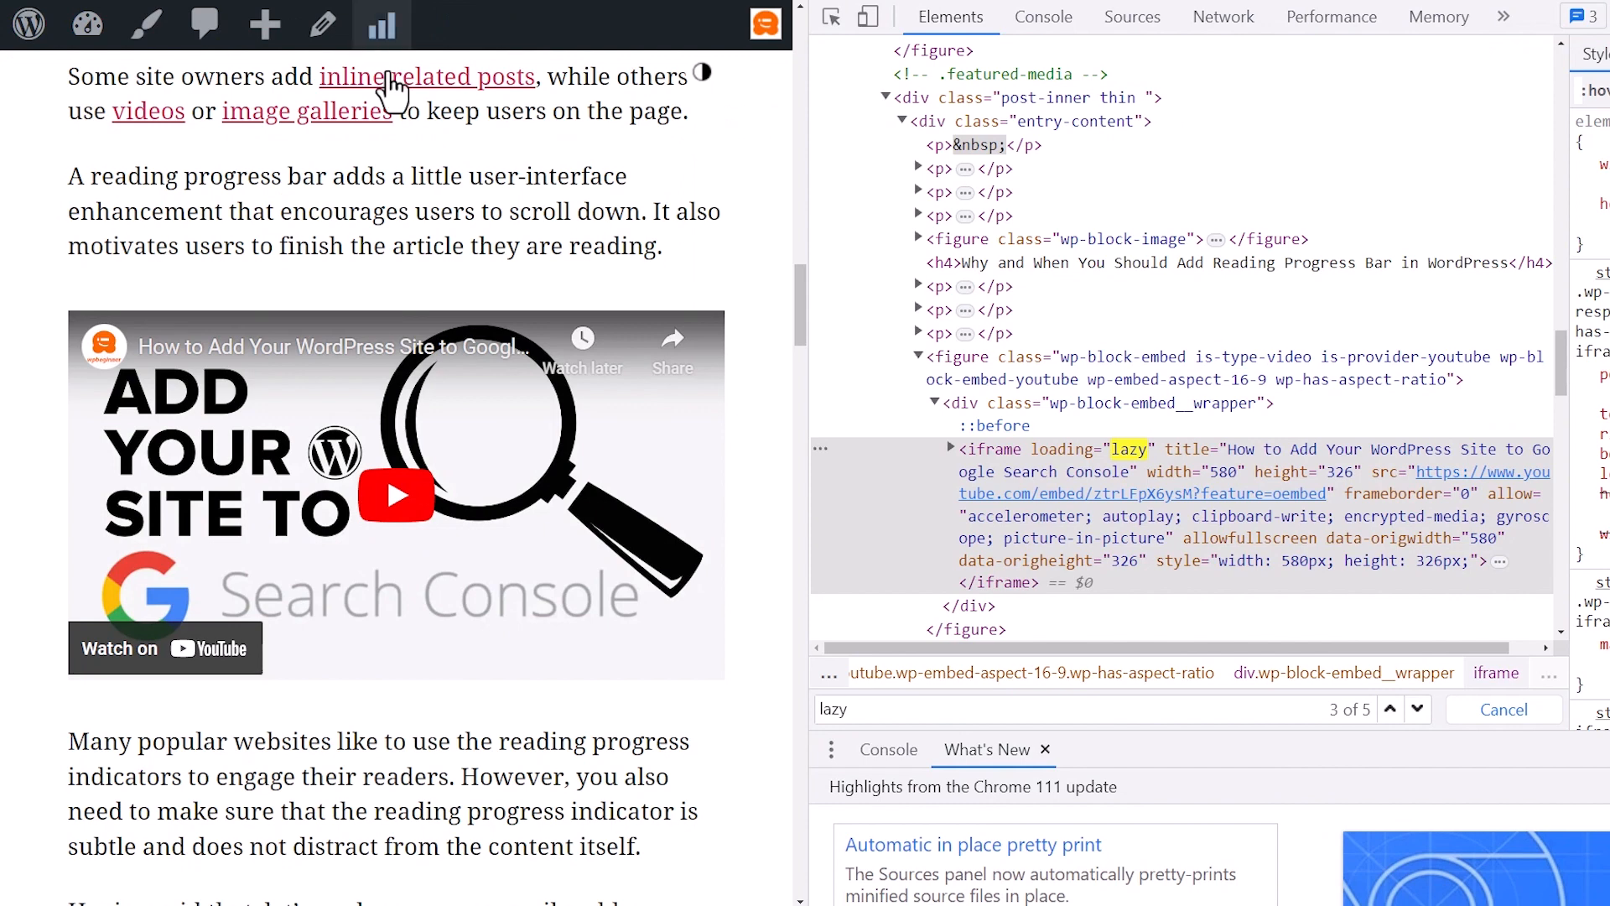
right_click(451, 274)
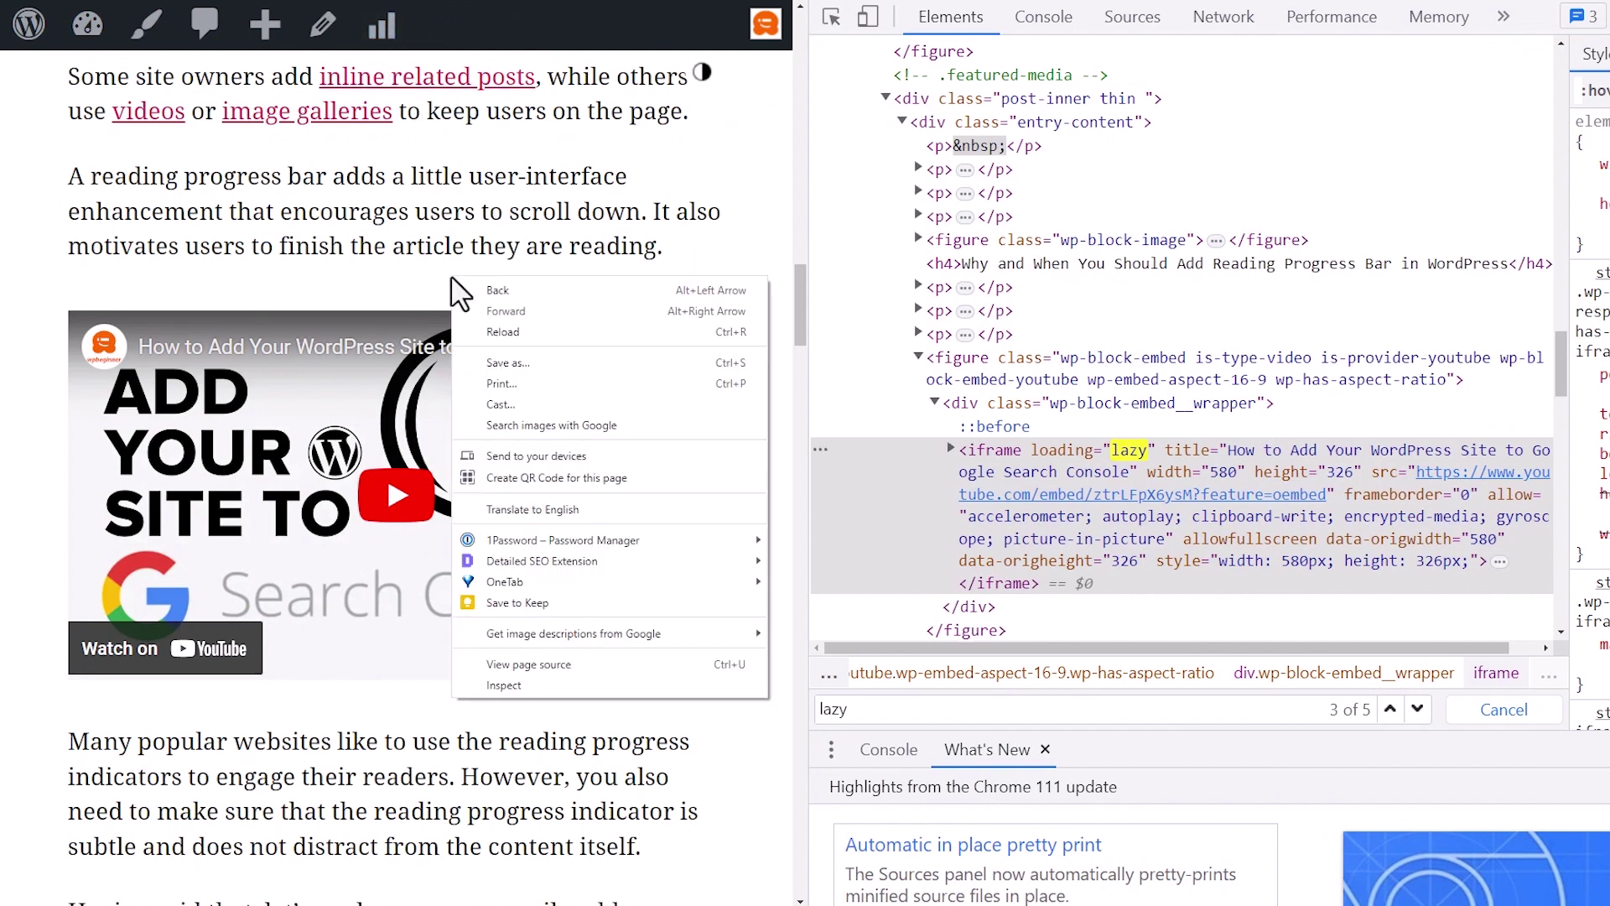
left_click(550, 684)
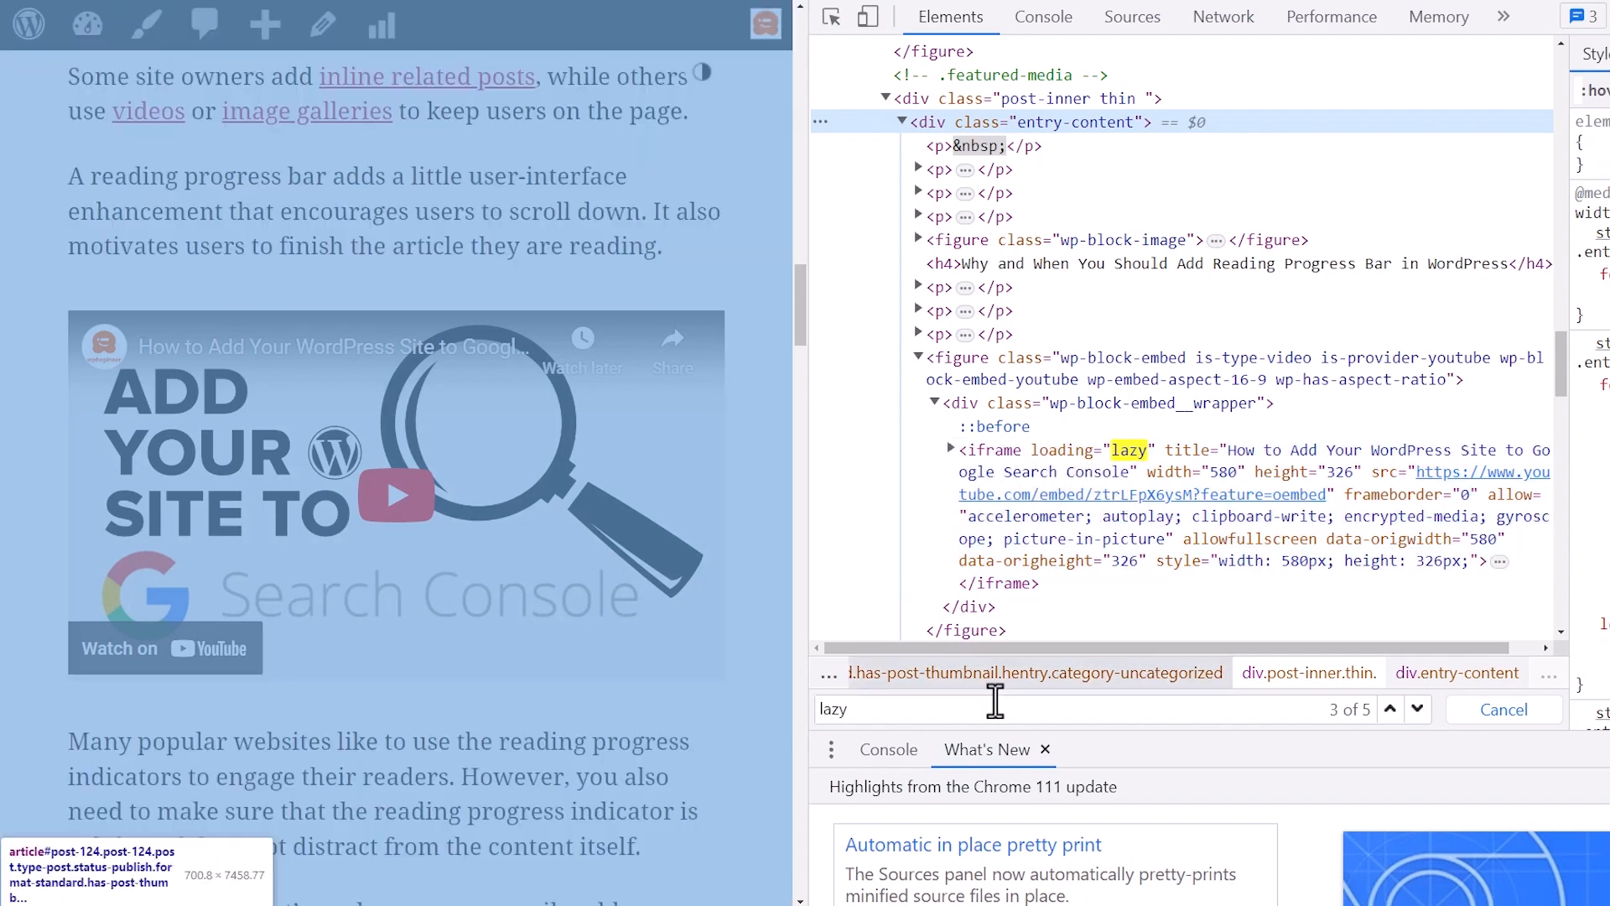
left_click(938, 708)
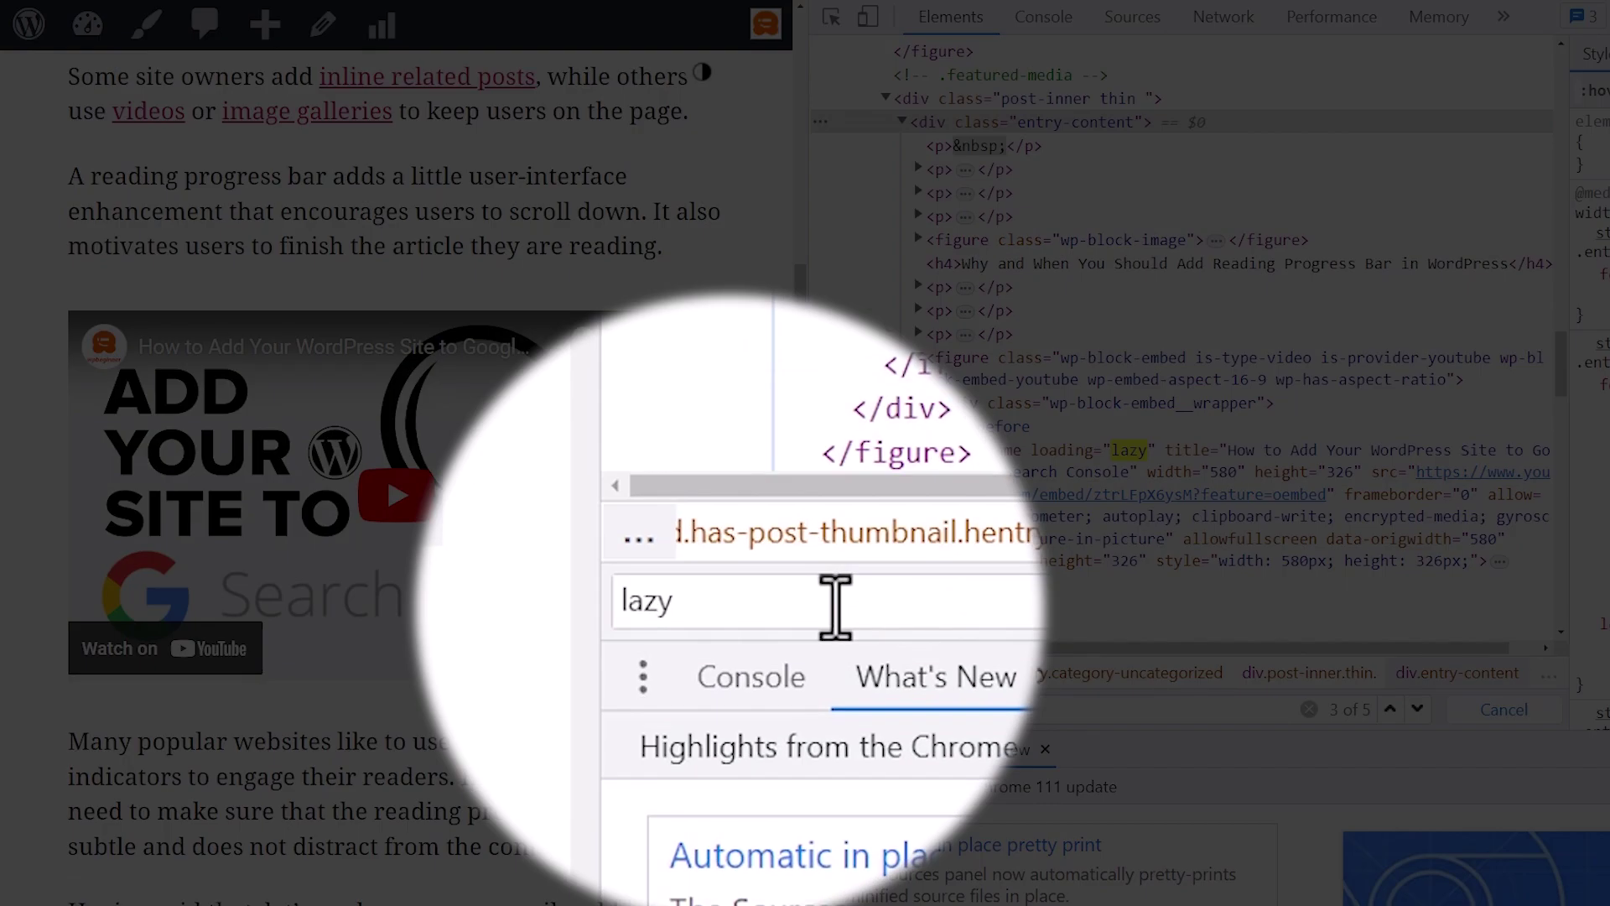
key("ctrl+a")
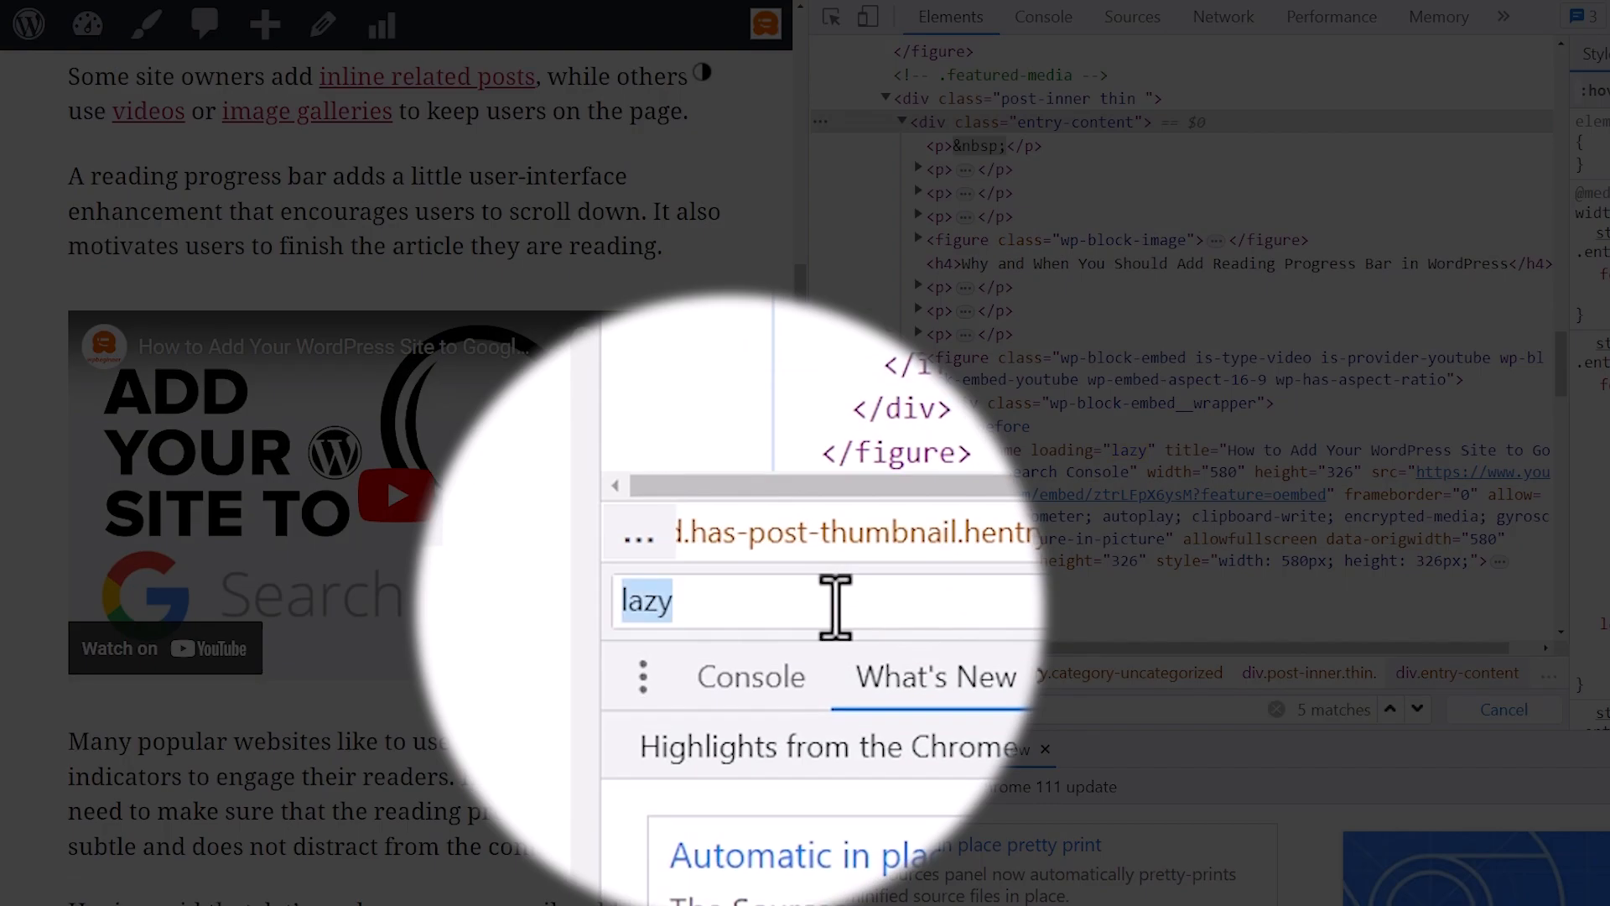
key("BackSpace")
type("loading")
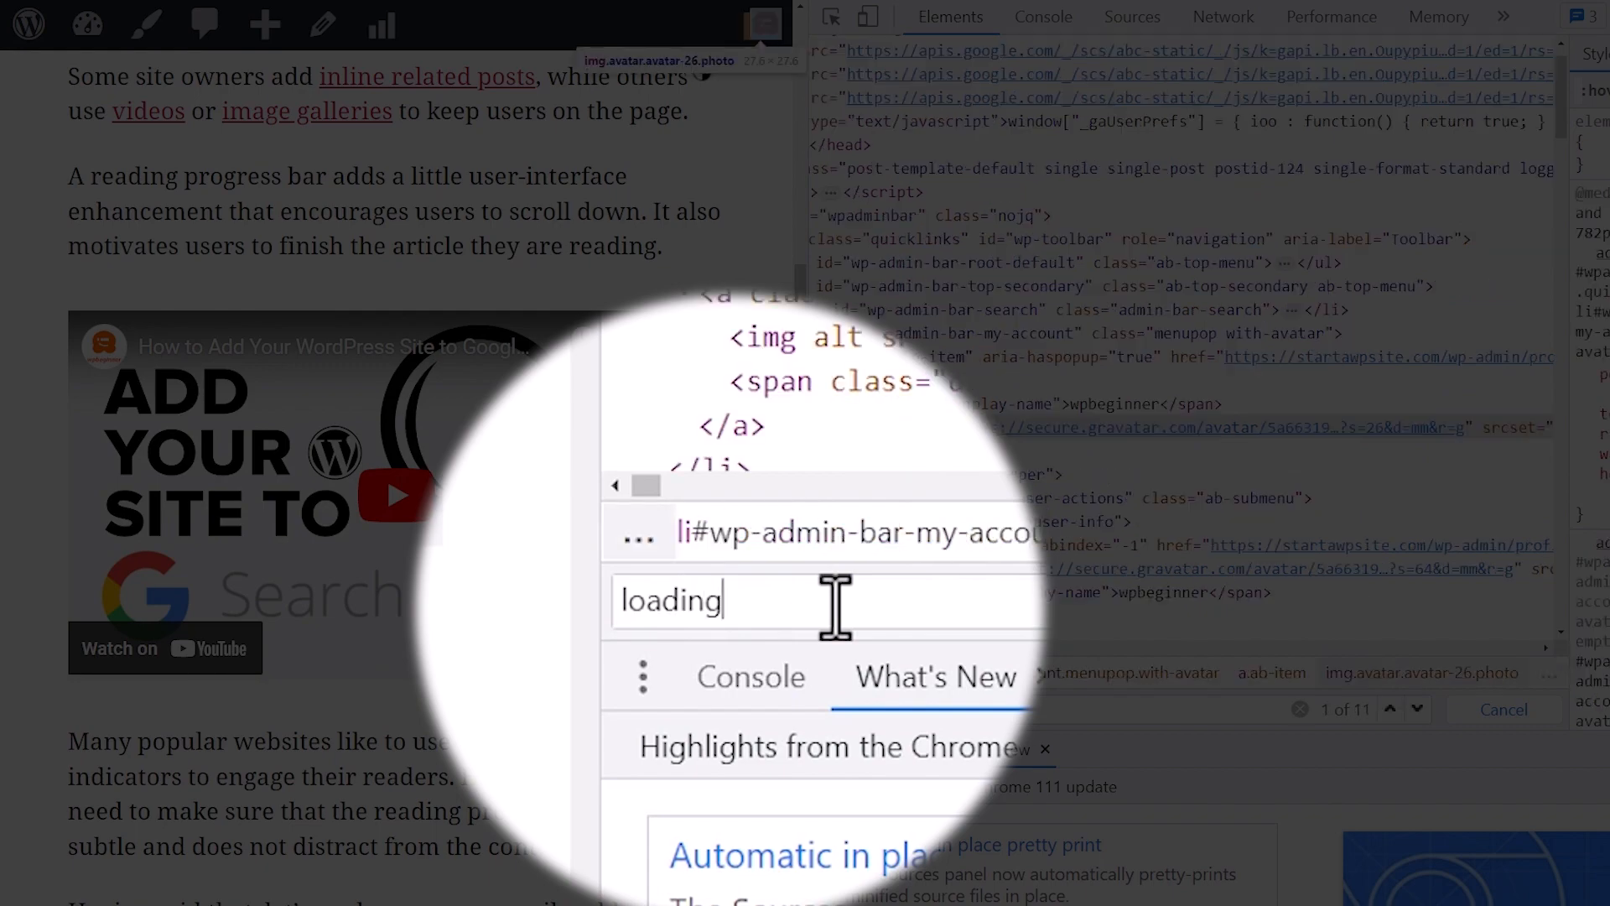
key("ctrl+a")
type("laz")
type("y")
key("Return")
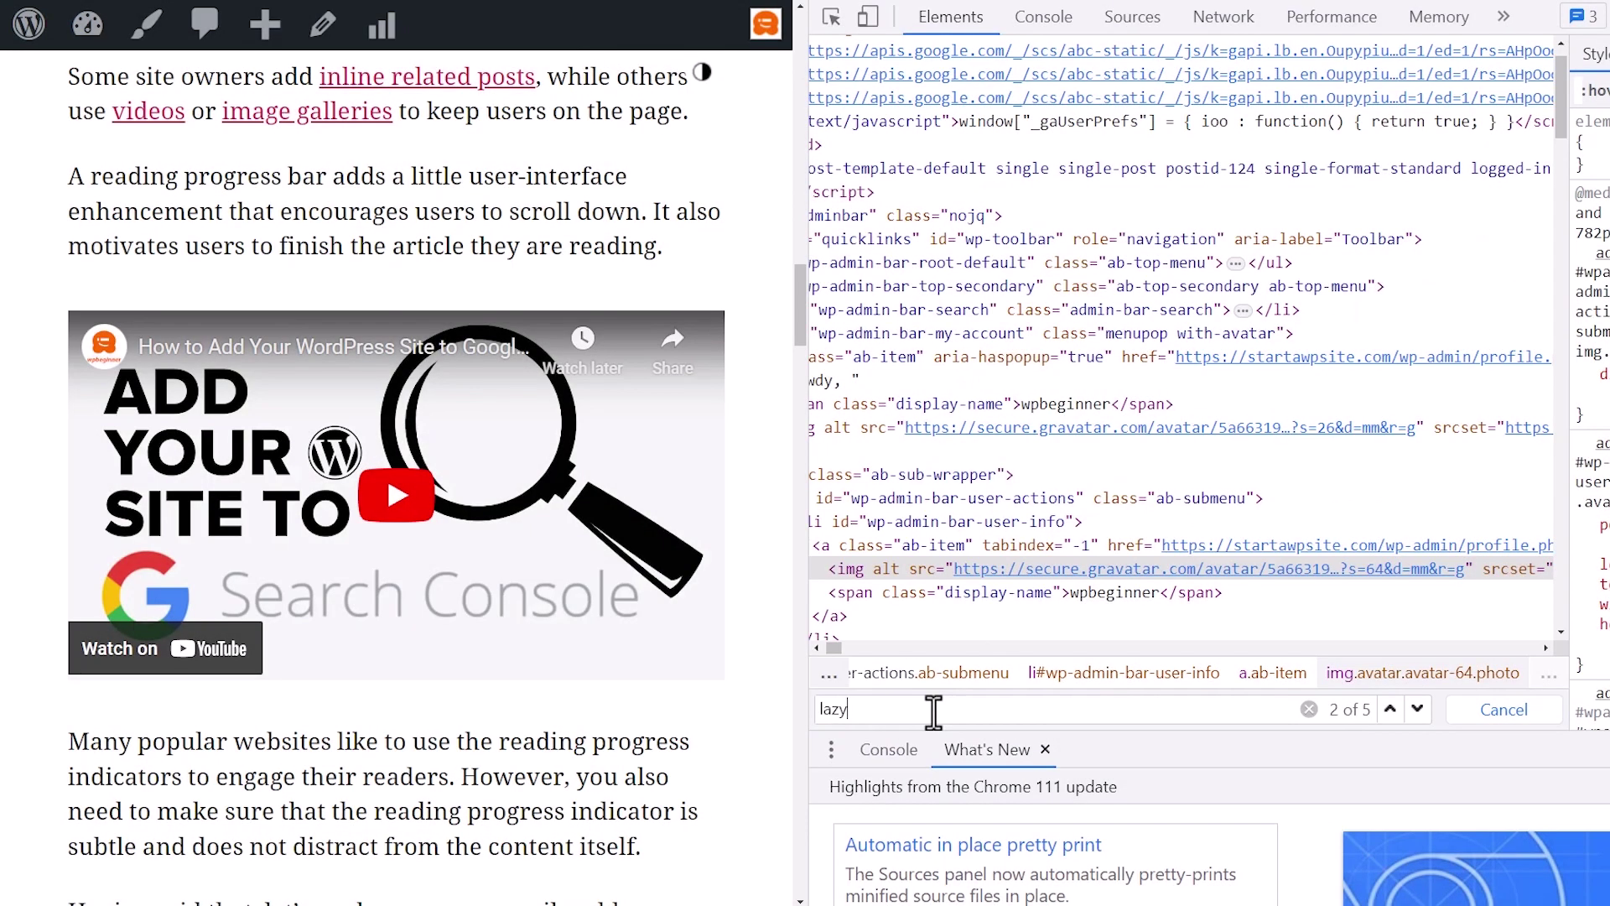
key("Return")
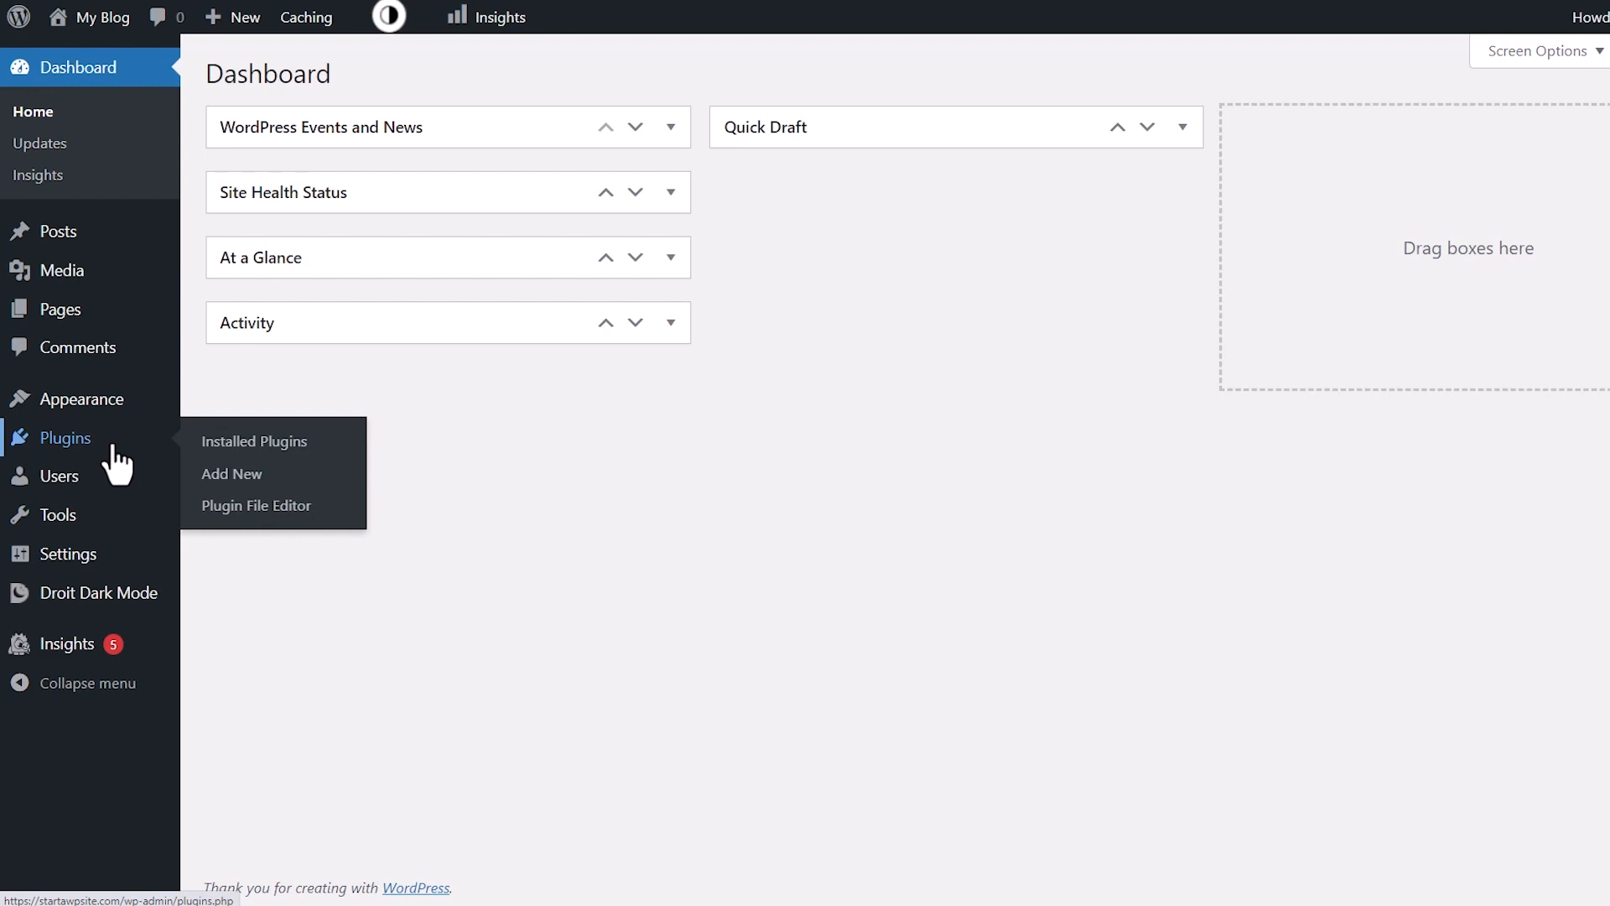
Search the plugin directory for 'wpcode', then install and activate WPCode Lite
left_click(226, 474)
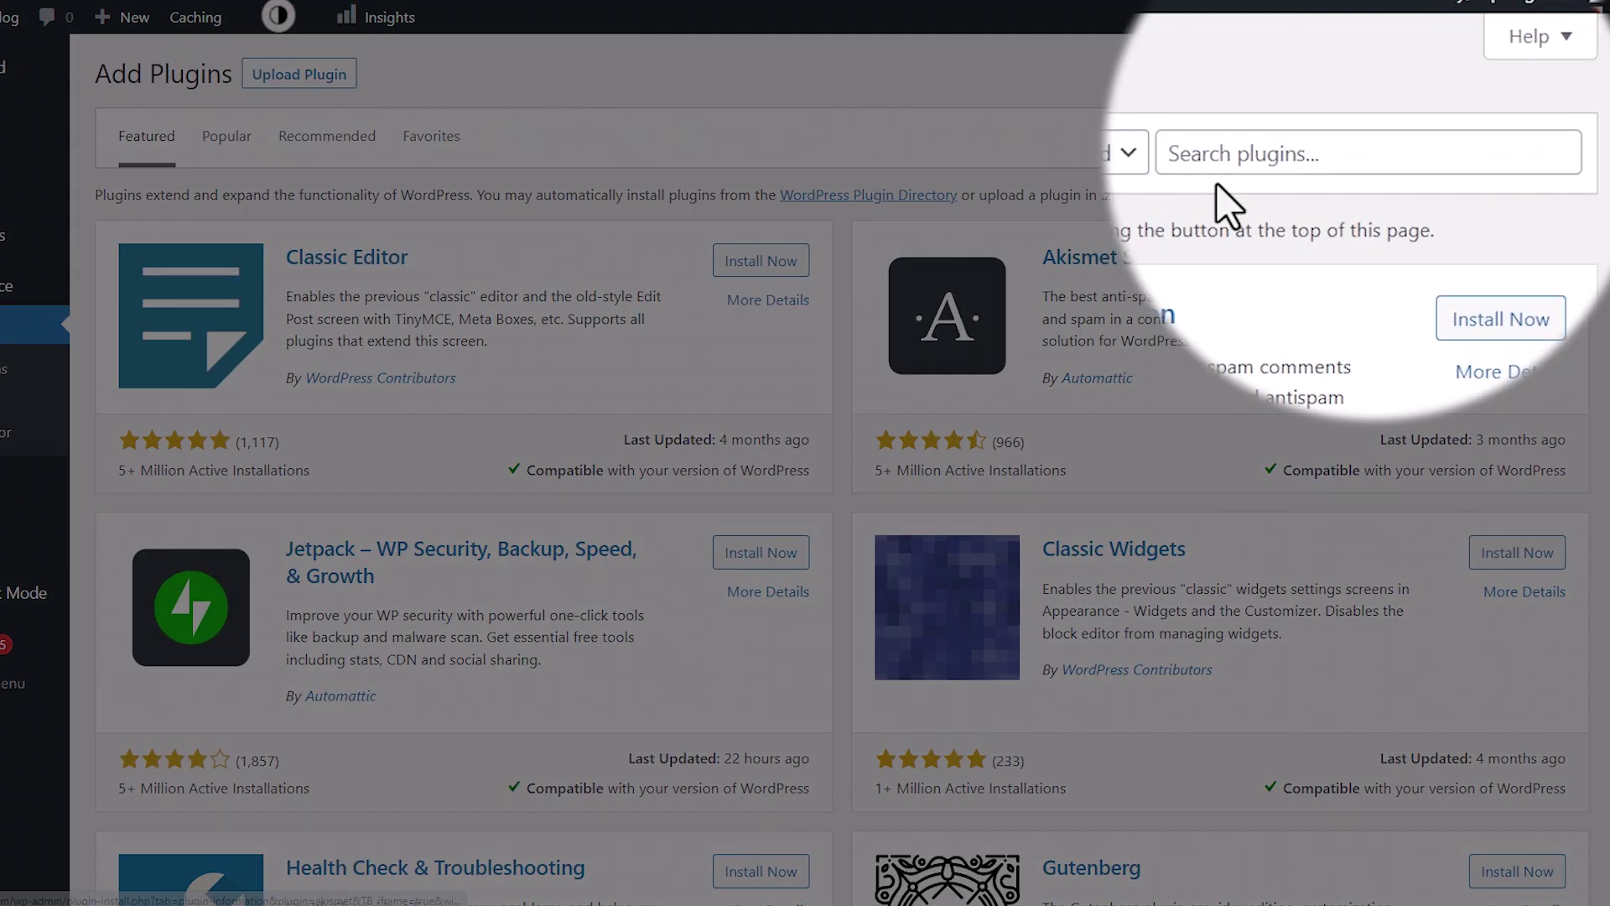
left_click(1460, 138)
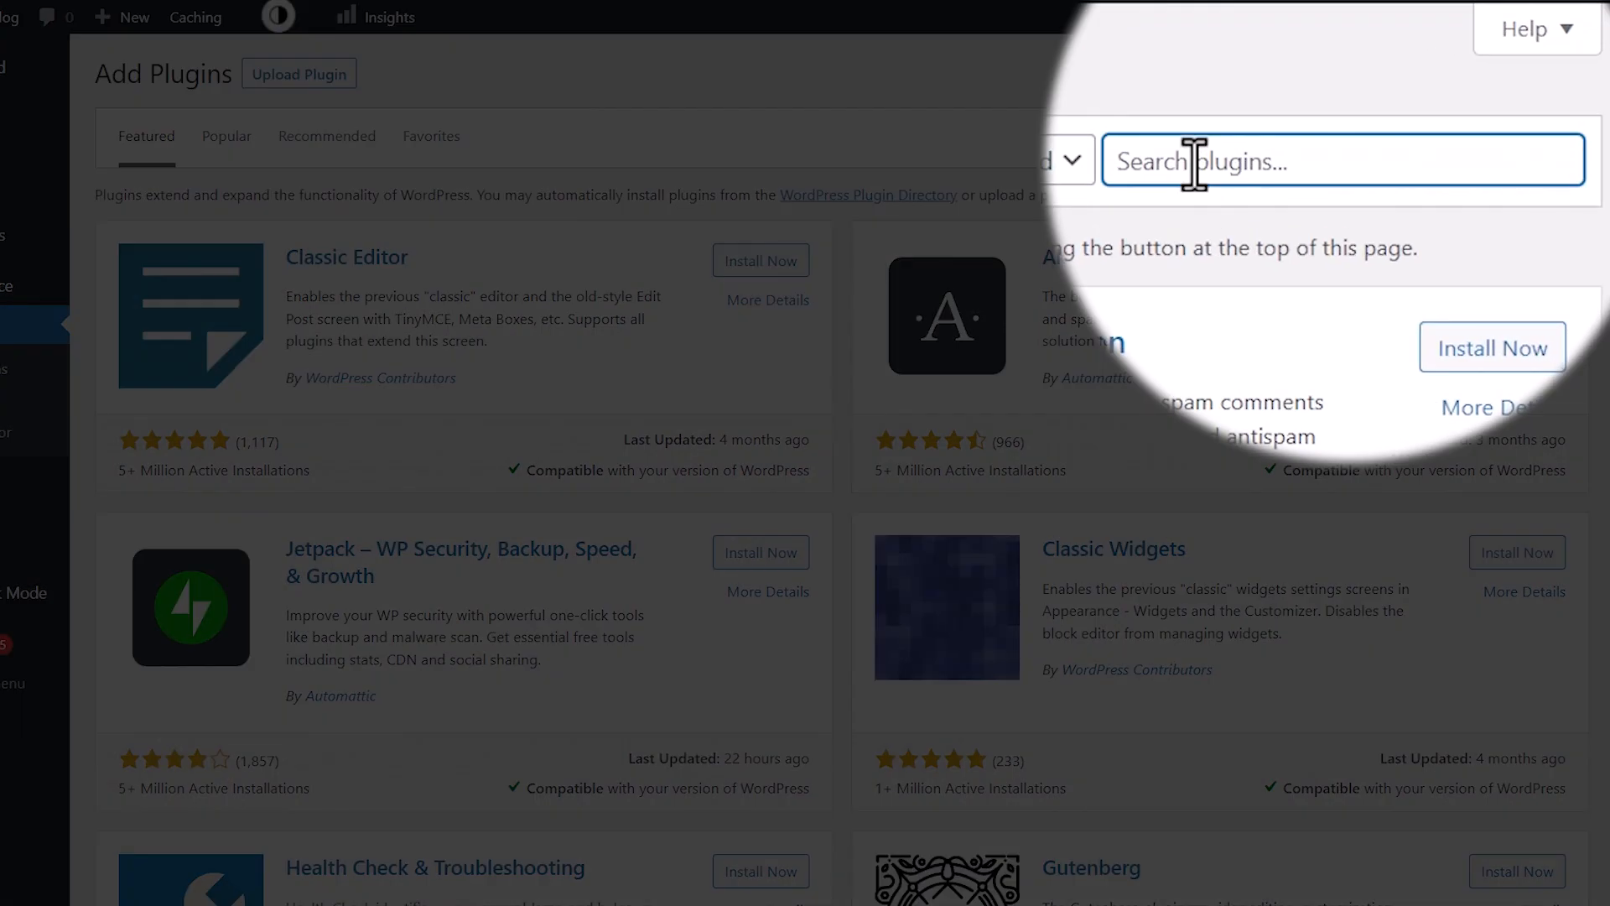
type("wpcode")
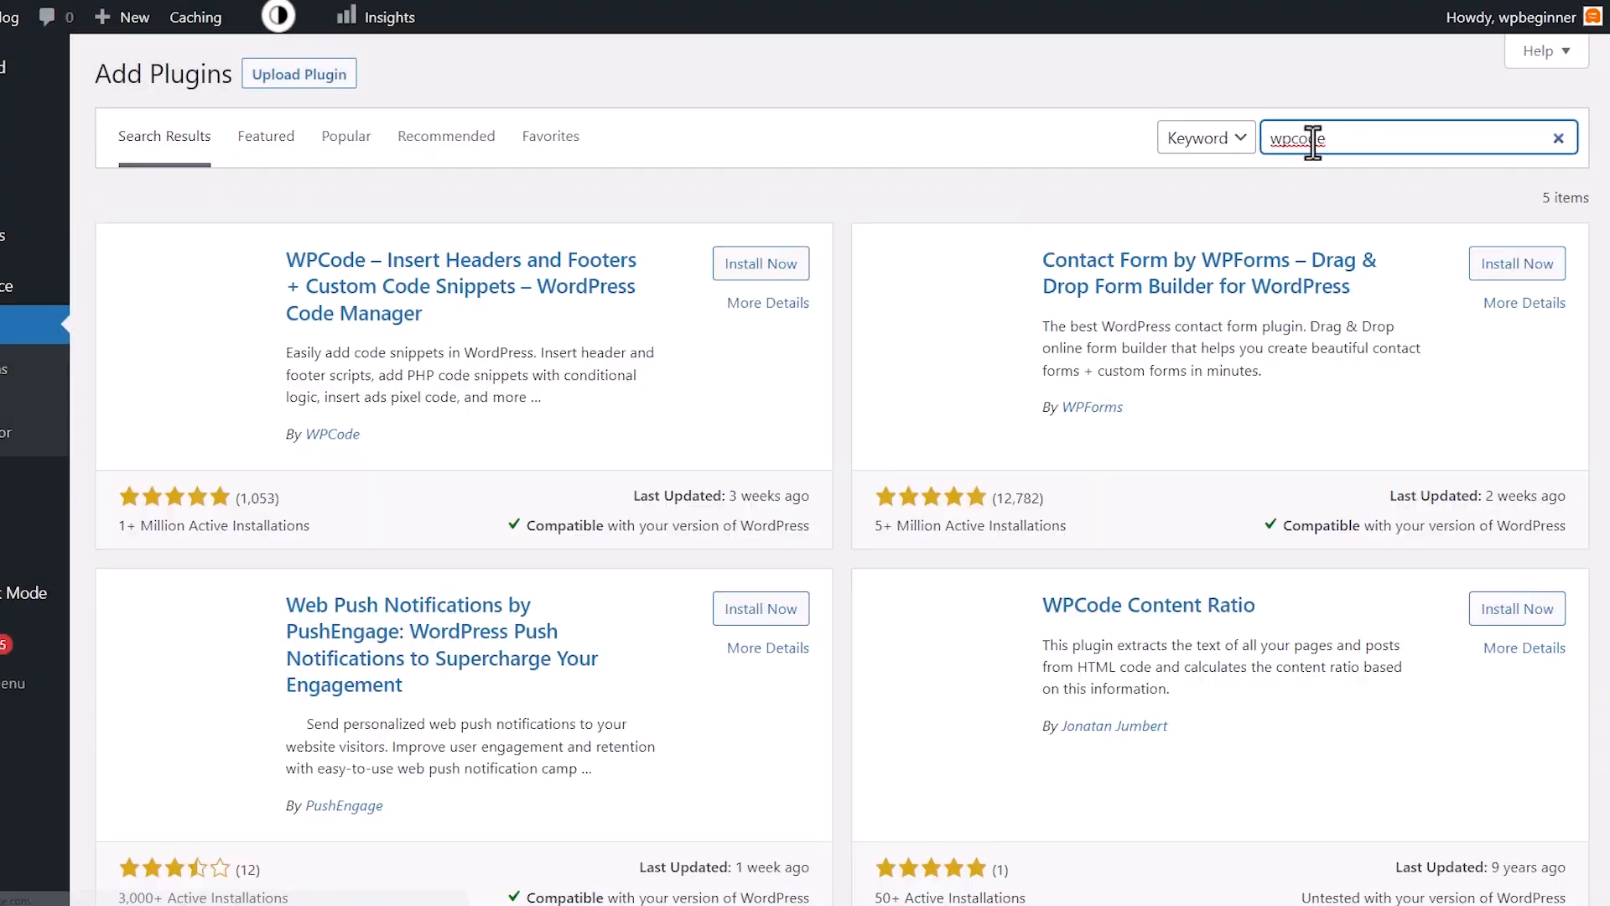
left_click(757, 267)
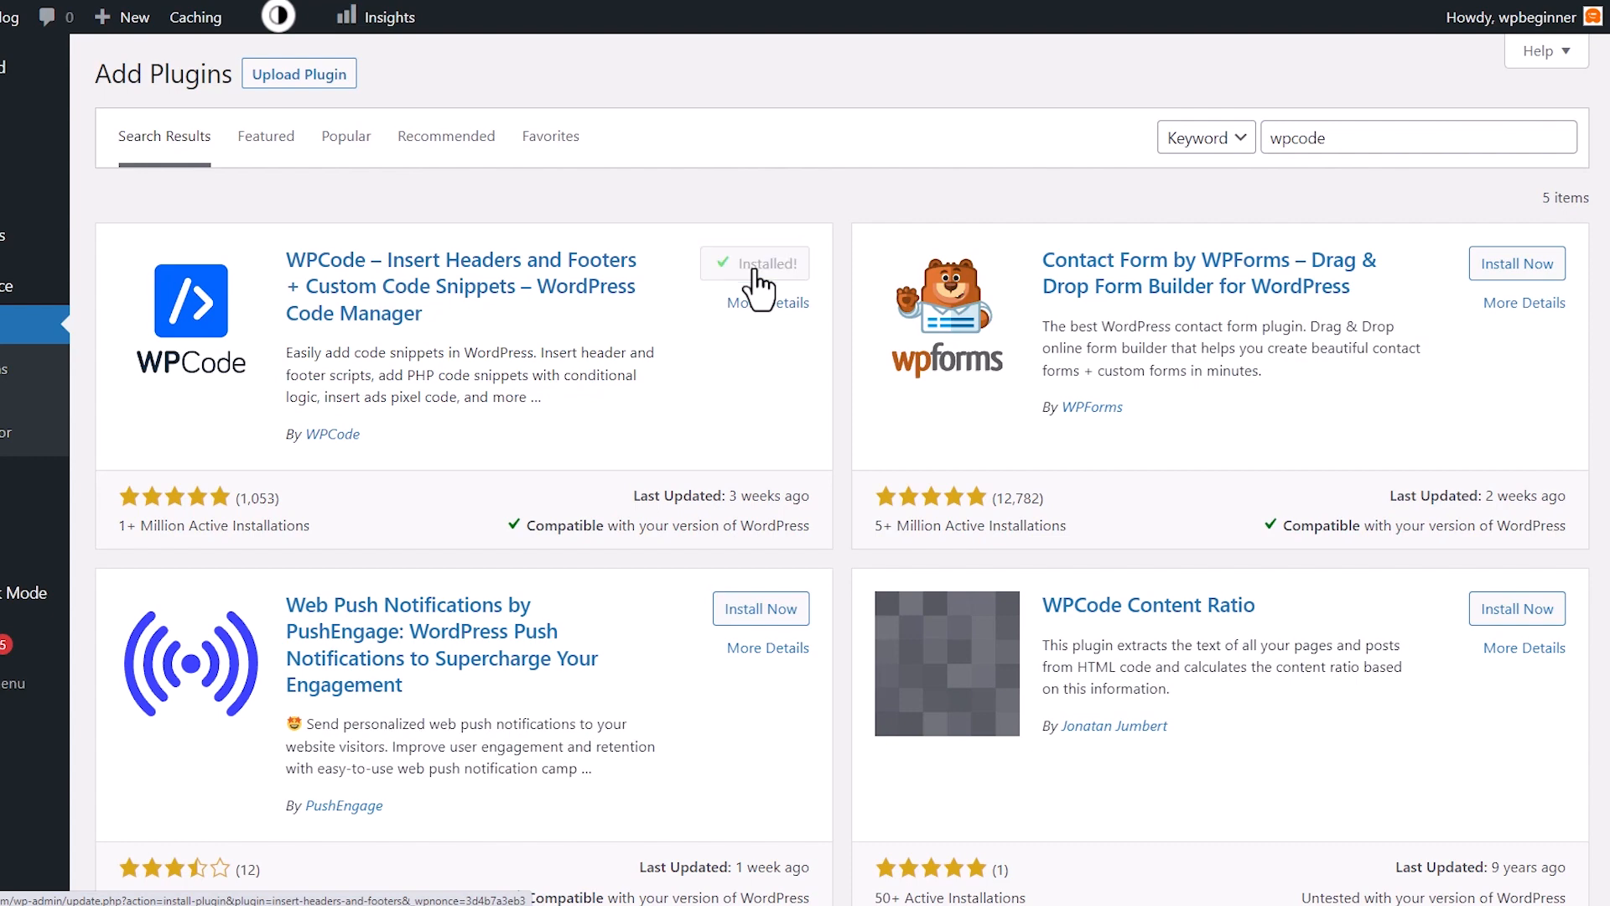
left_click(759, 267)
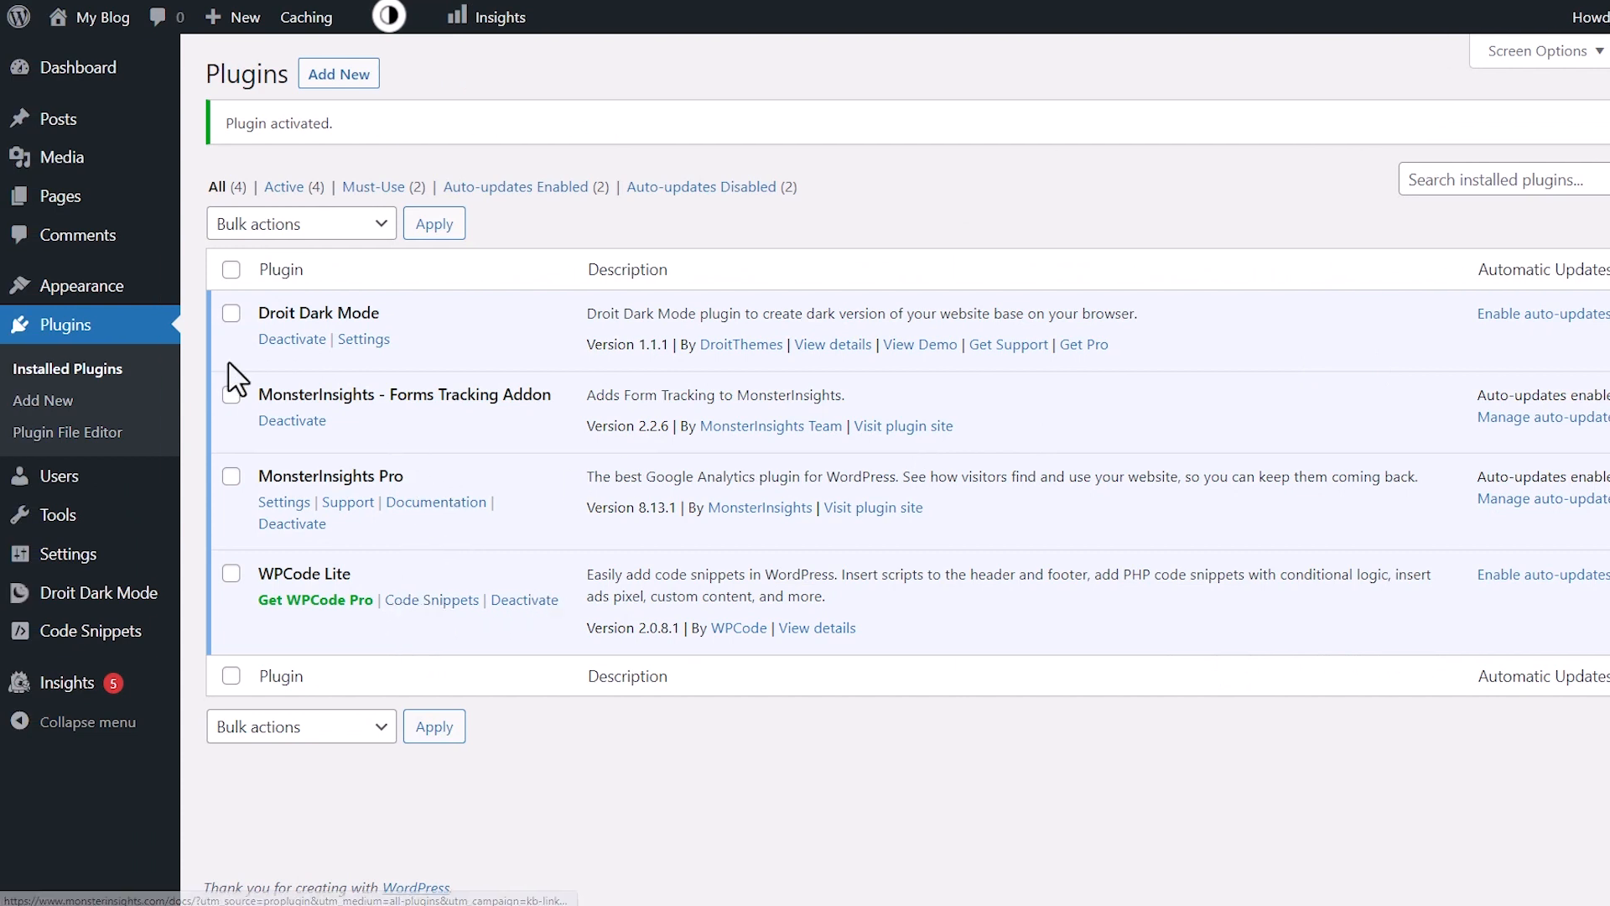
mouse_move(90, 631)
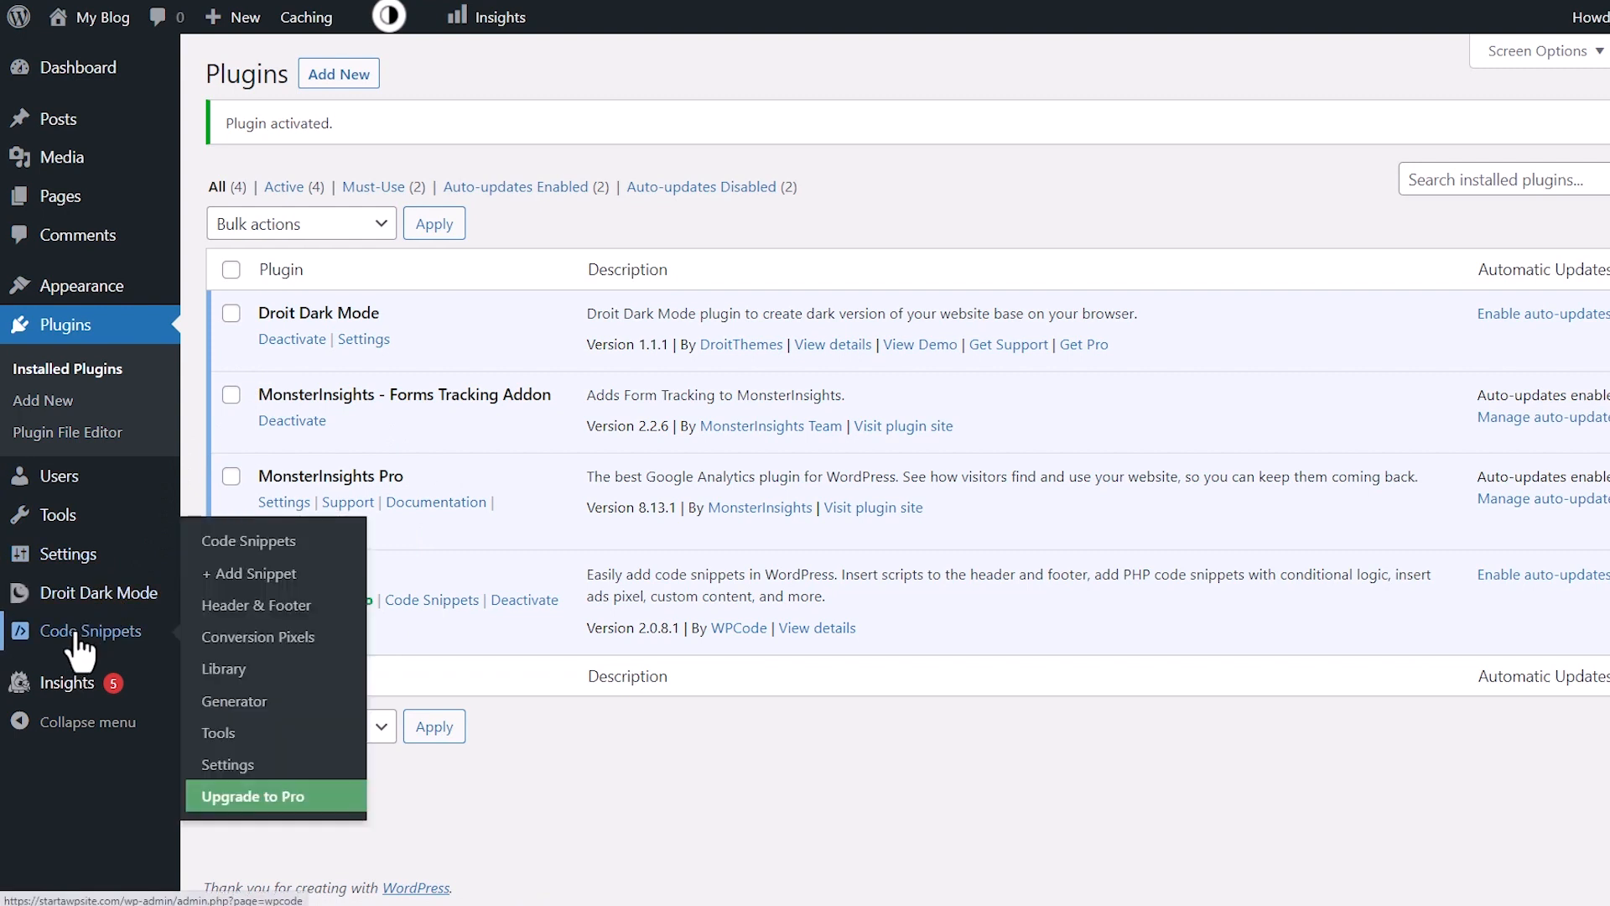
Show WPCode's All Snippets list from the Code Snippets sidebar menu
left_click(261, 558)
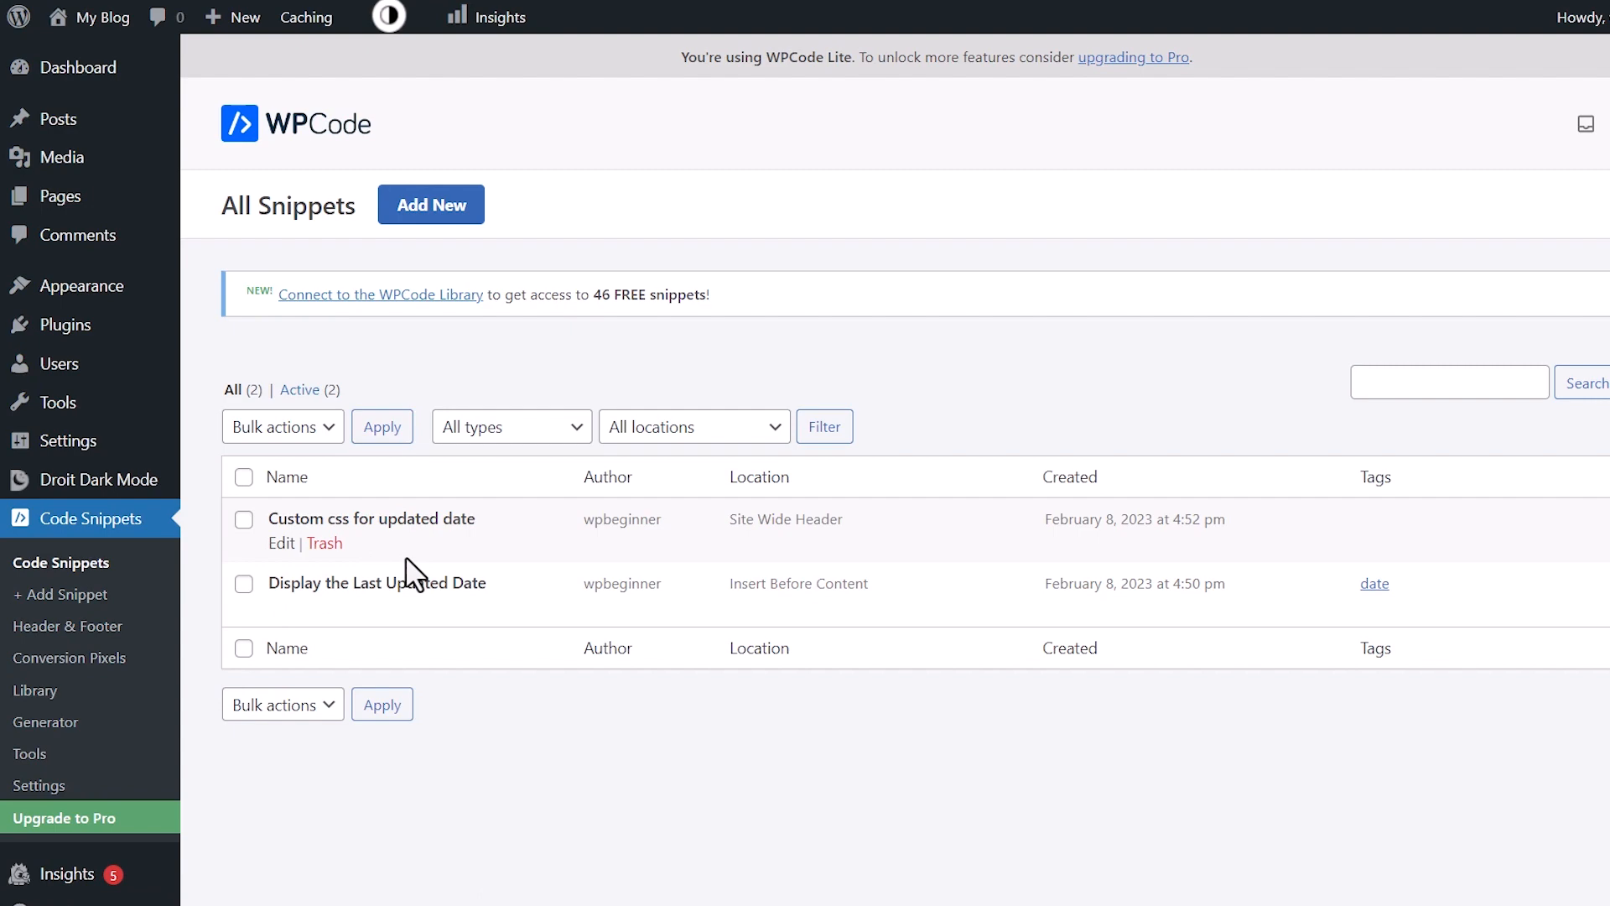
Start a new snippet and show the All Snippets category of the WPCode library
left_click(432, 206)
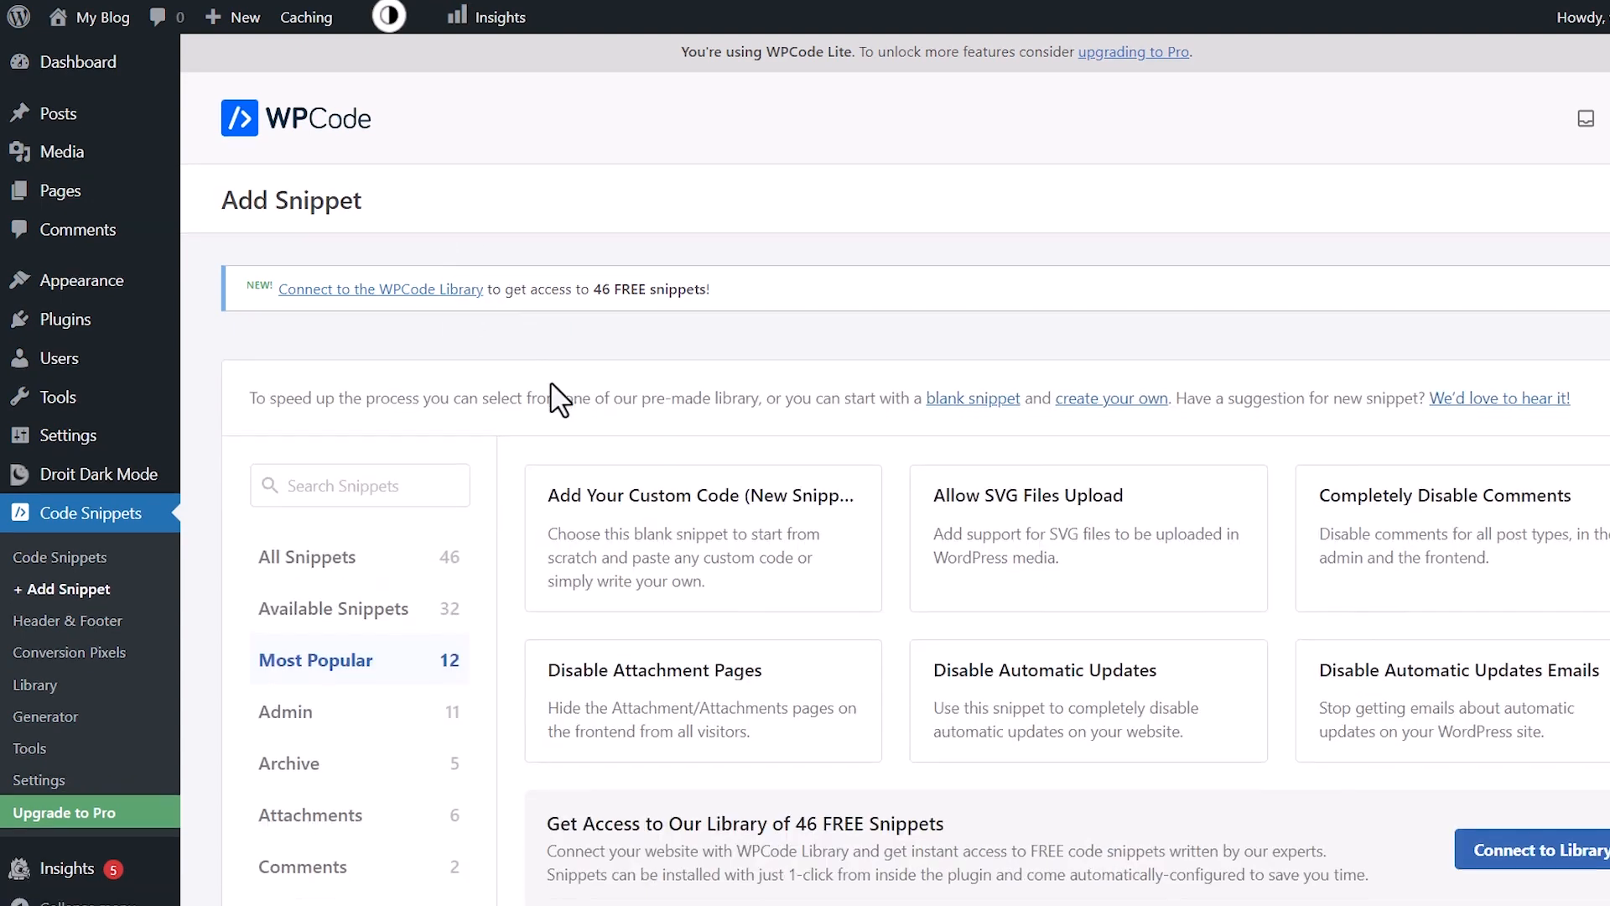
scroll(553, 397, "down", 2)
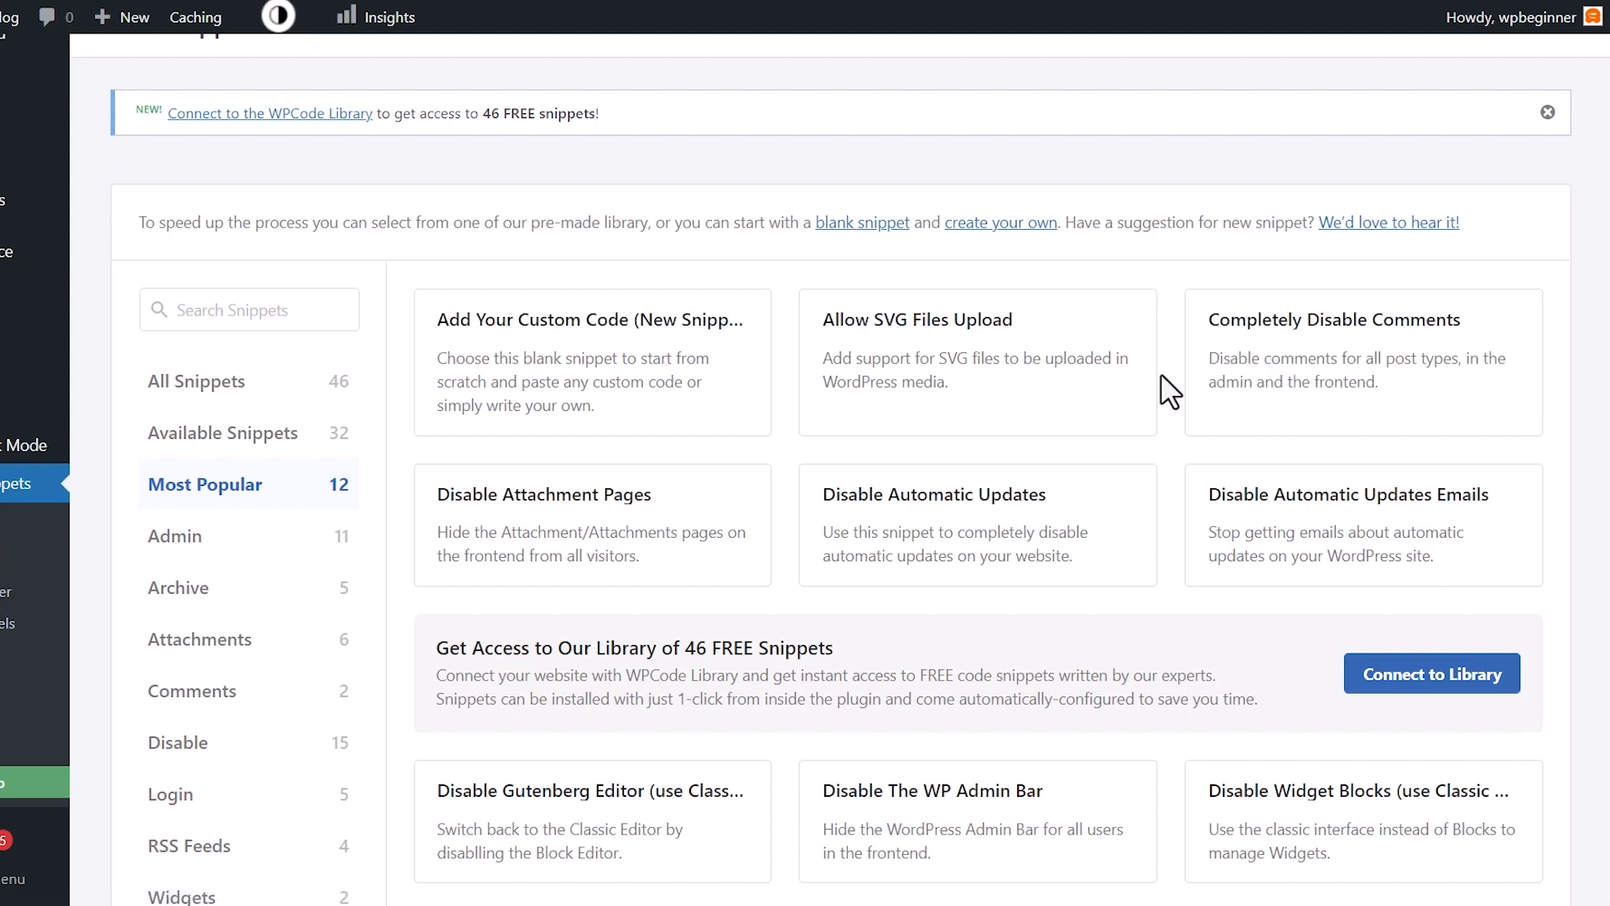
scroll(1167, 391, "down", 3)
mouse_move(977, 524)
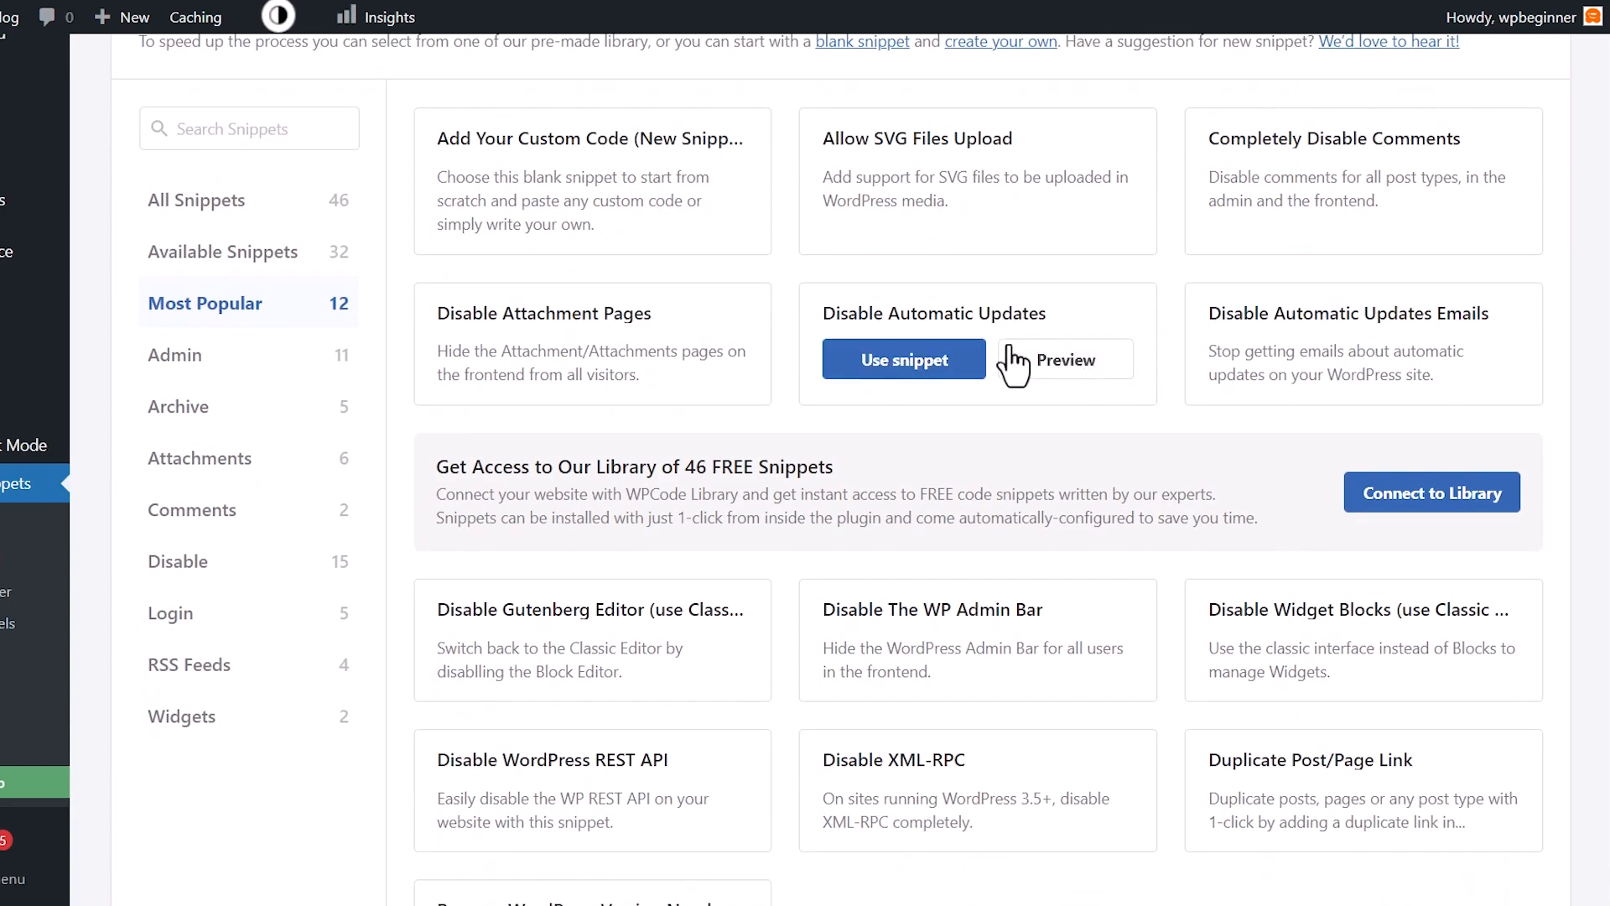
scroll(1012, 365, "down", 3)
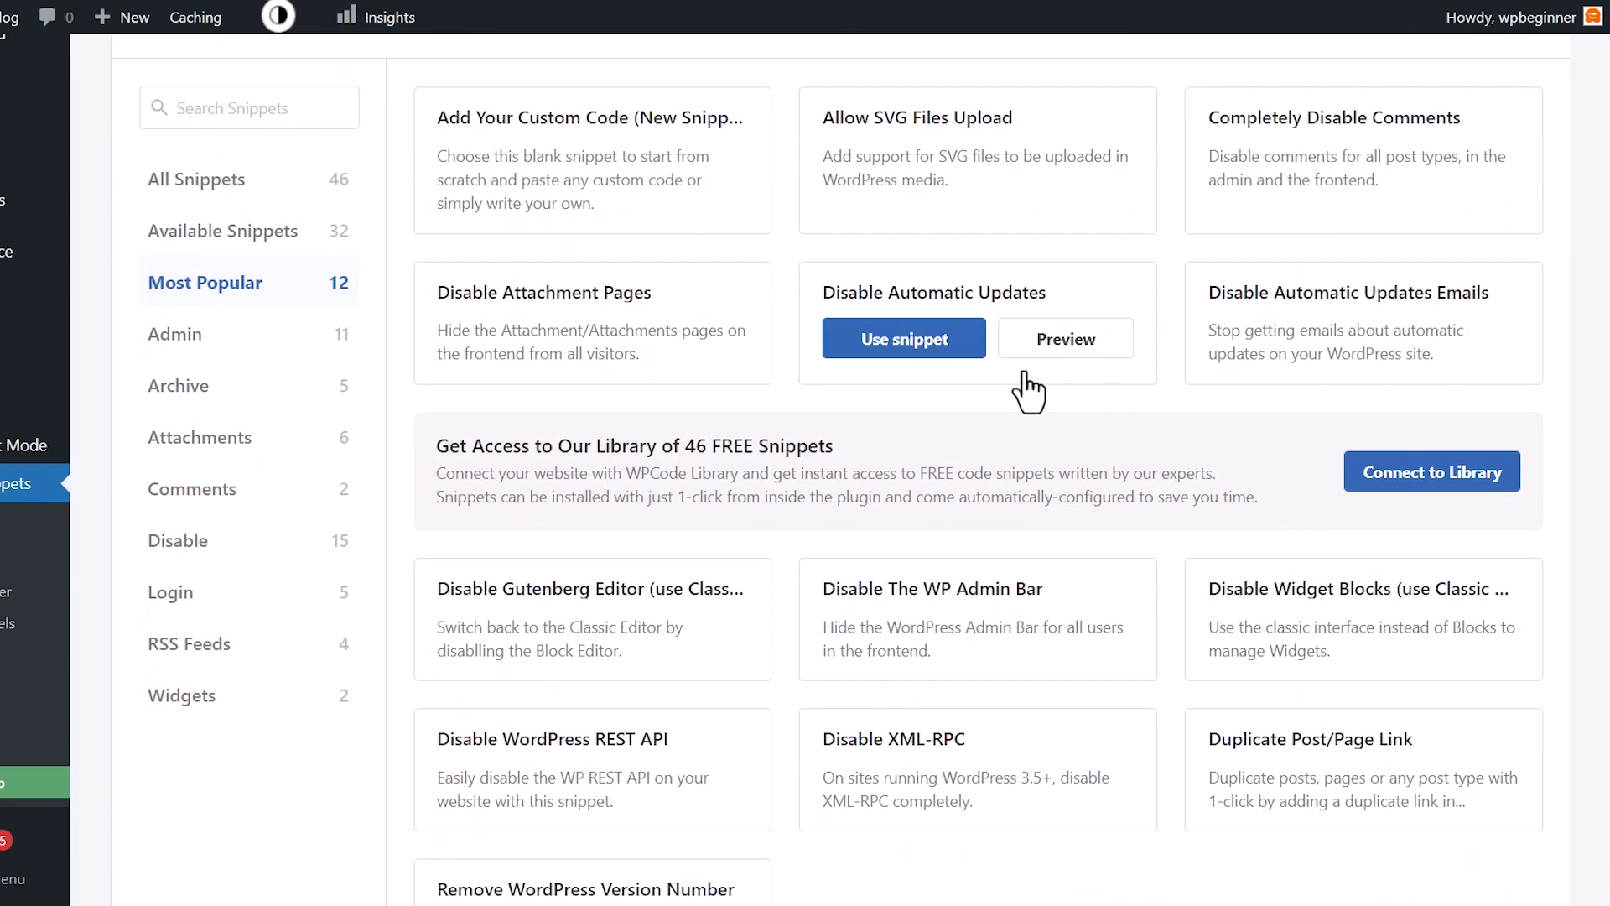
scroll(1013, 365, "down", 3)
scroll(818, 378, "up", 8)
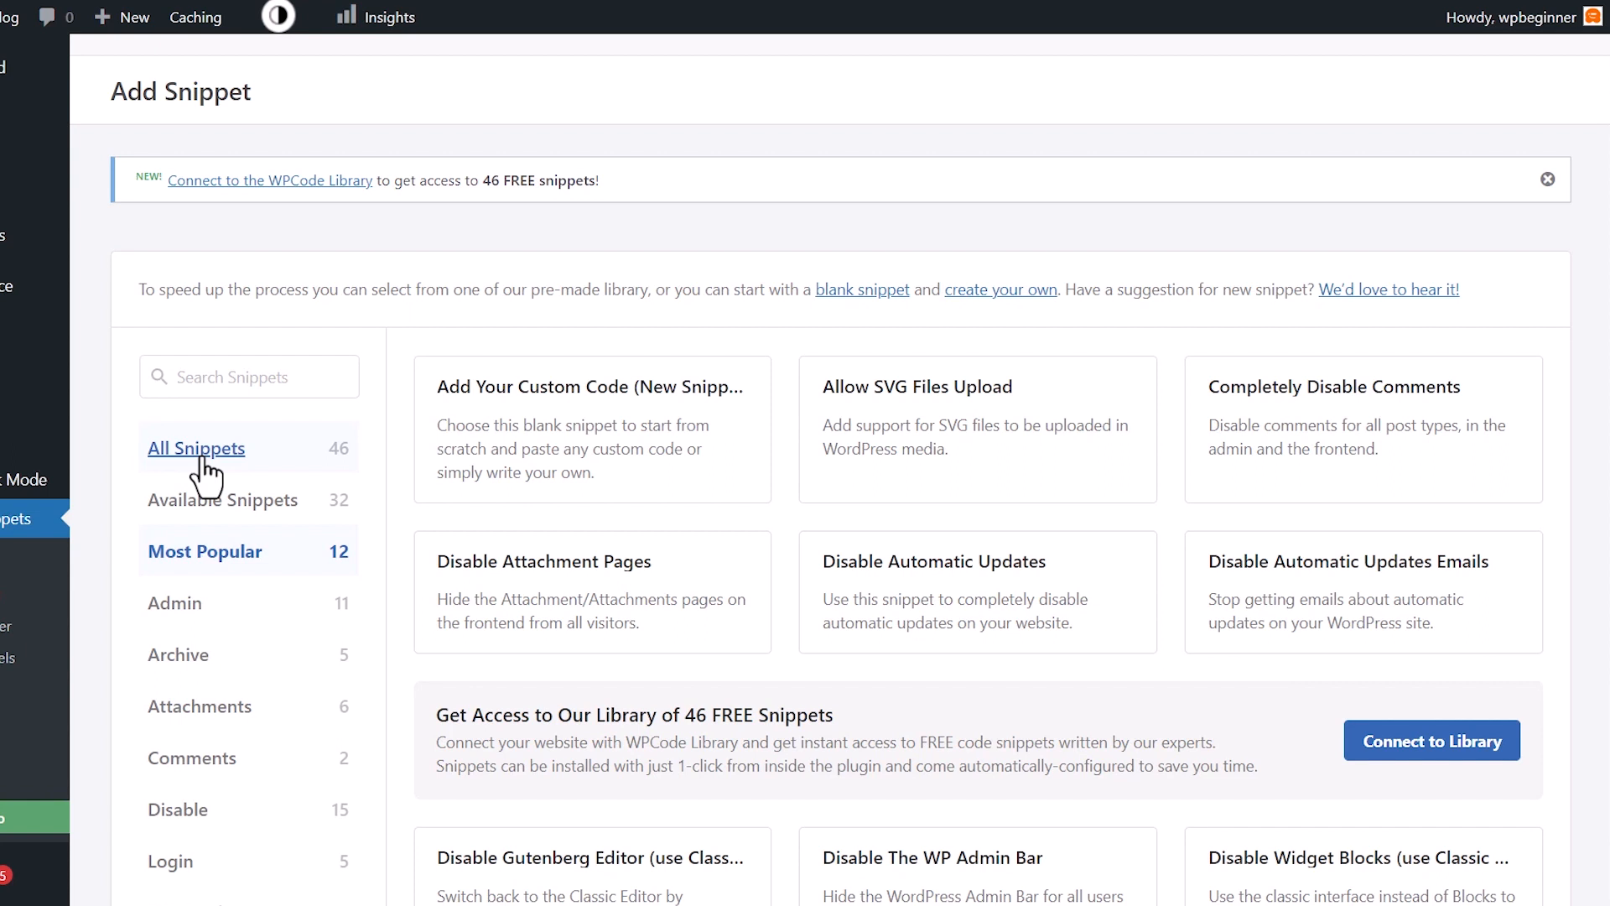
left_click(198, 449)
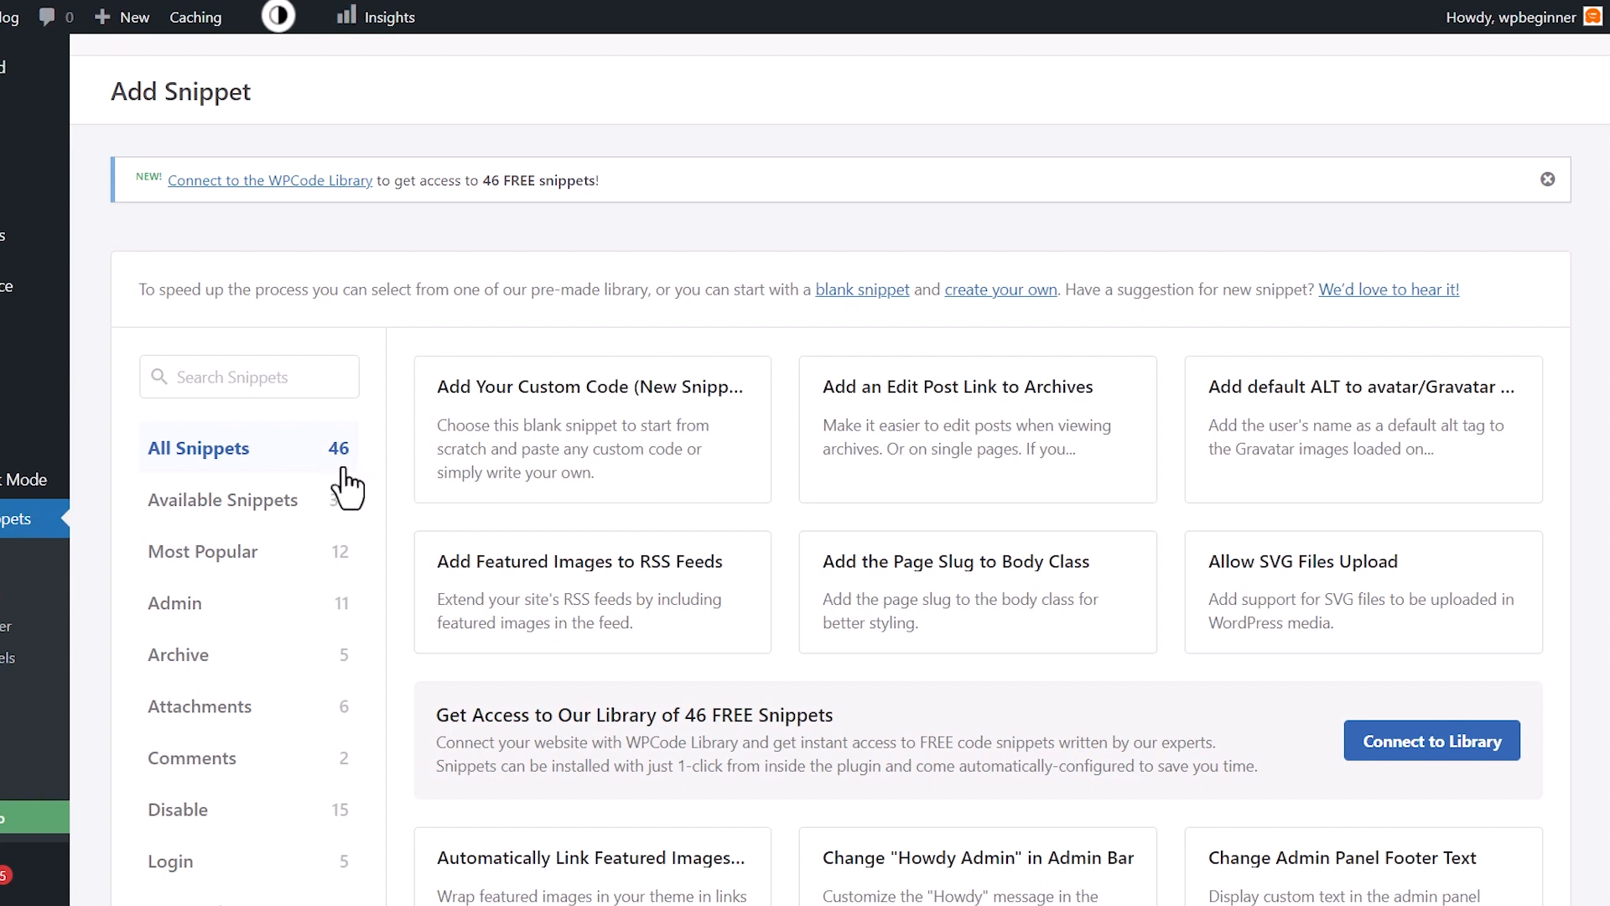
mouse_move(592, 427)
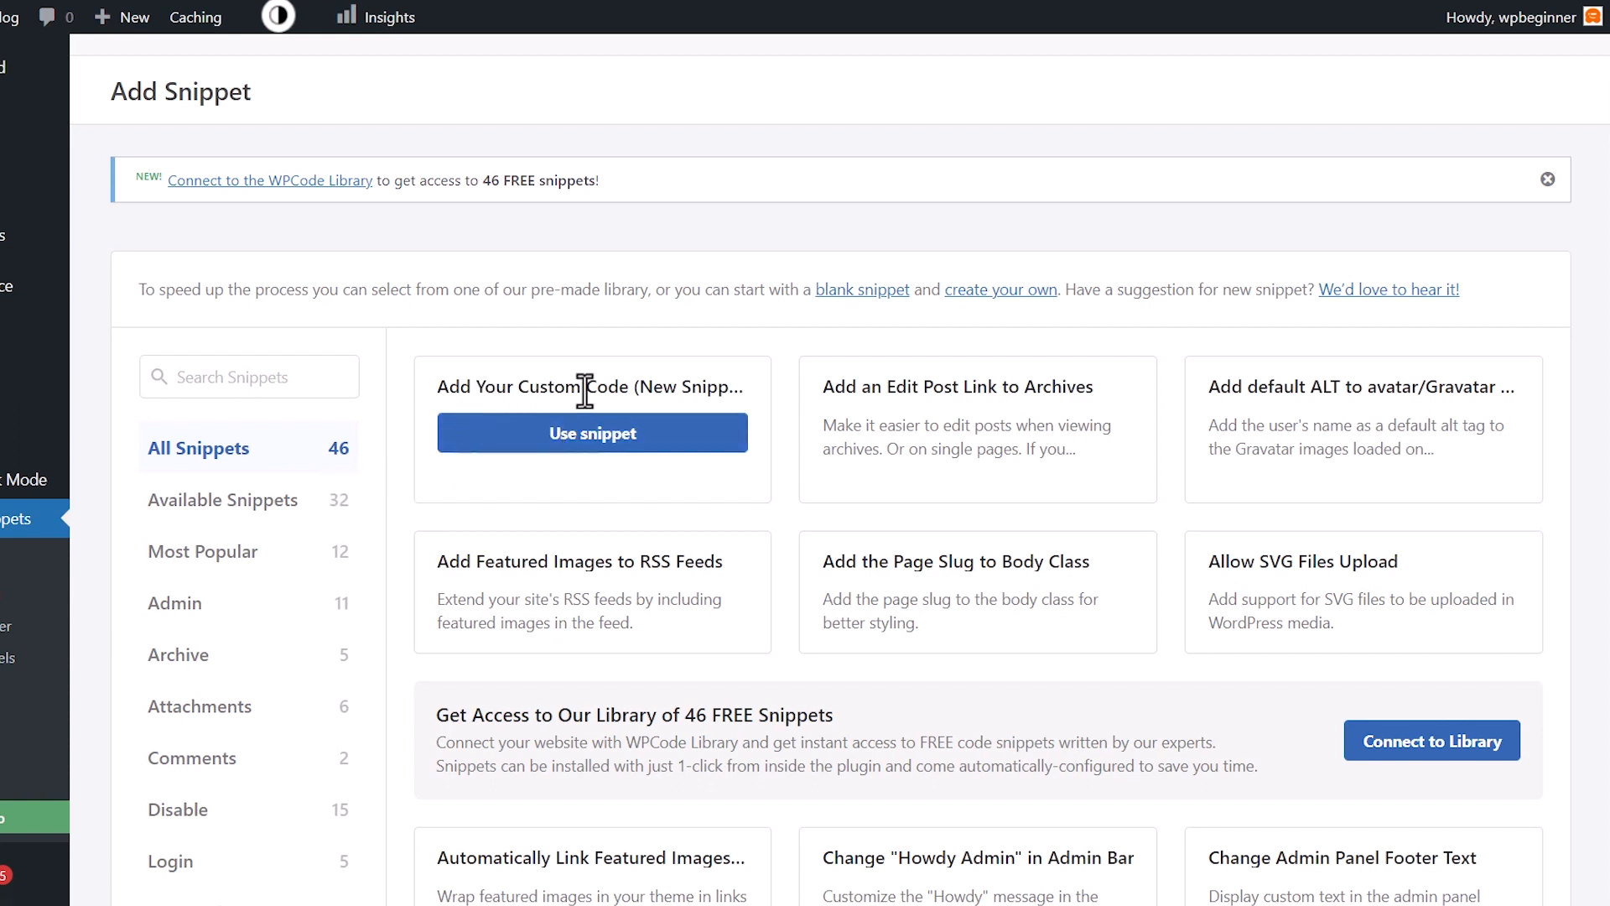
Start a custom snippet titled 'Disable Lazy Load' with code type PHP Snippet
left_click(605, 434)
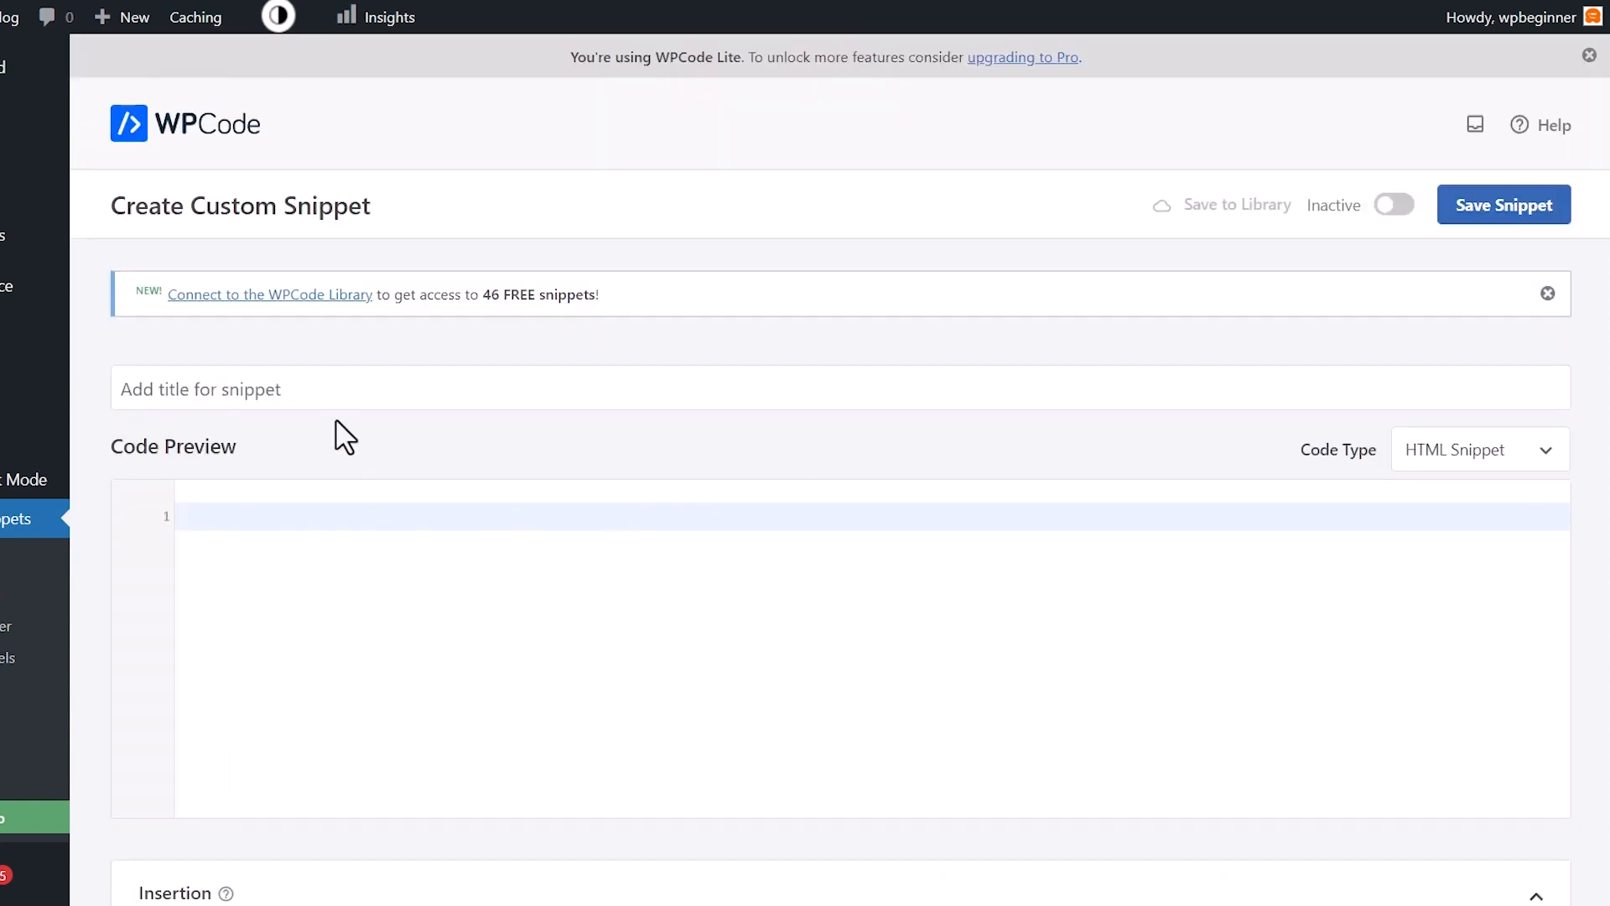
left_click(333, 389)
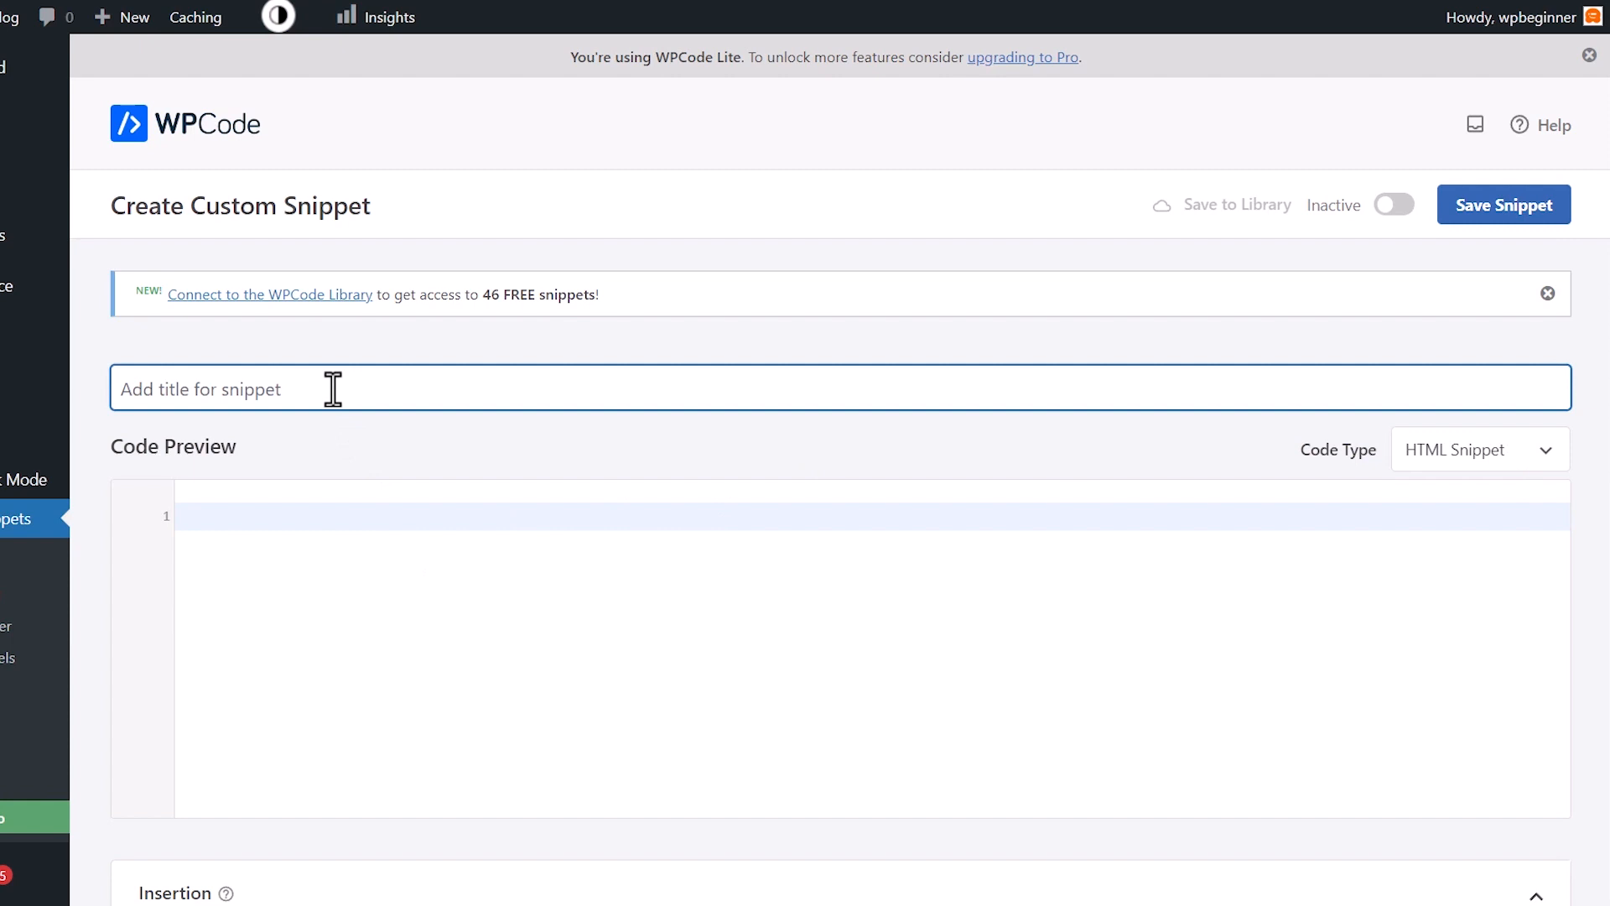
type("Disable ")
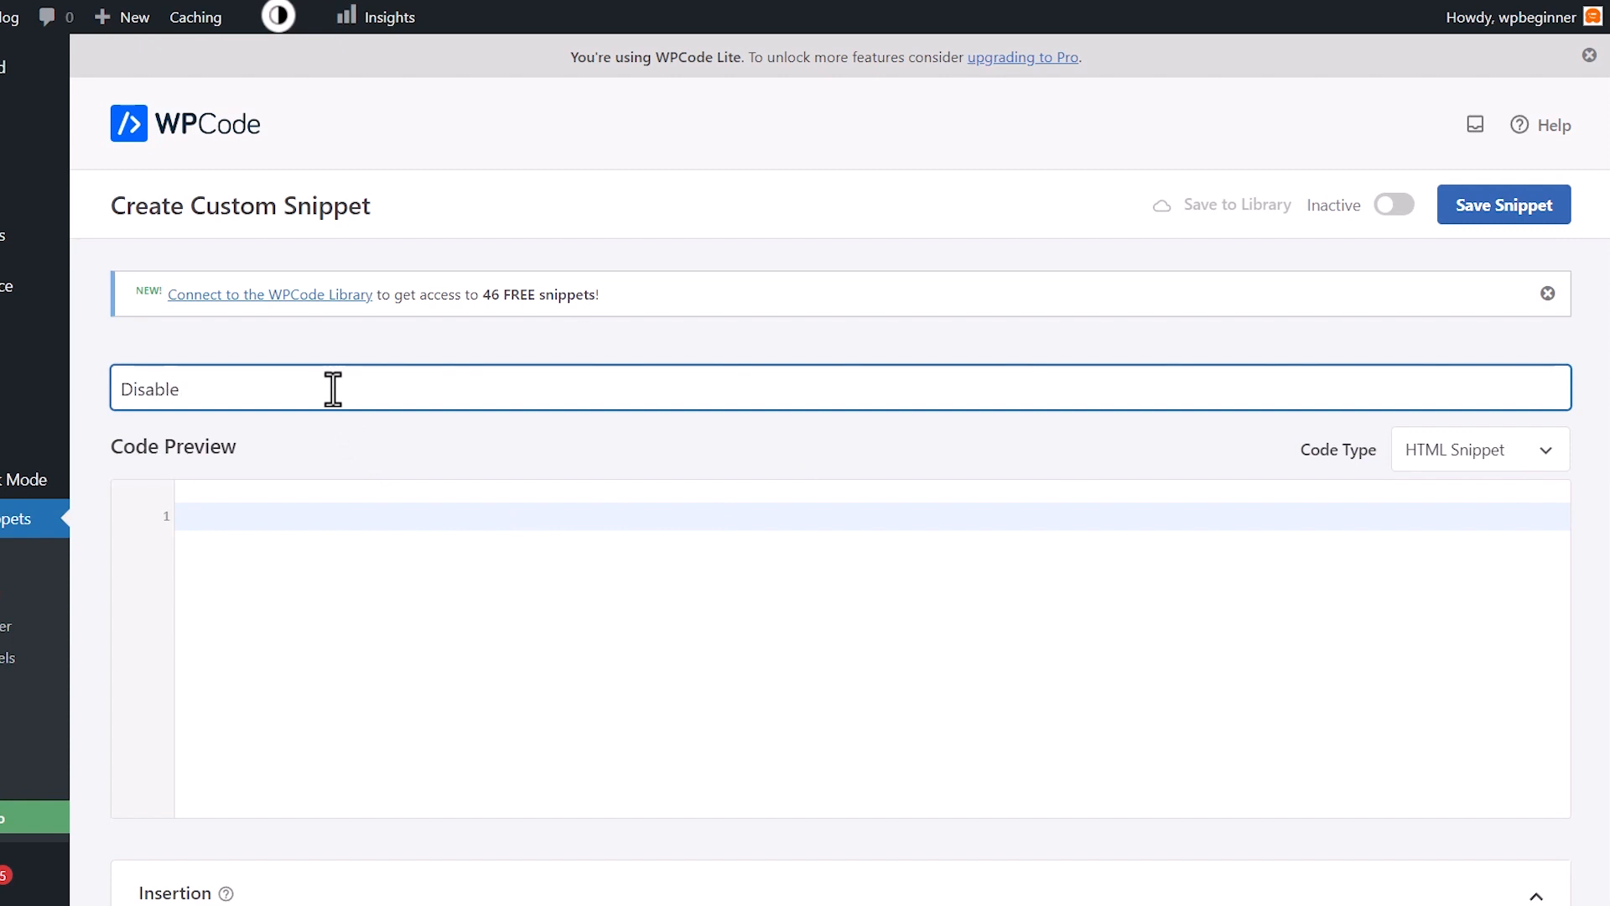
type("Lazy Load")
left_click(1452, 454)
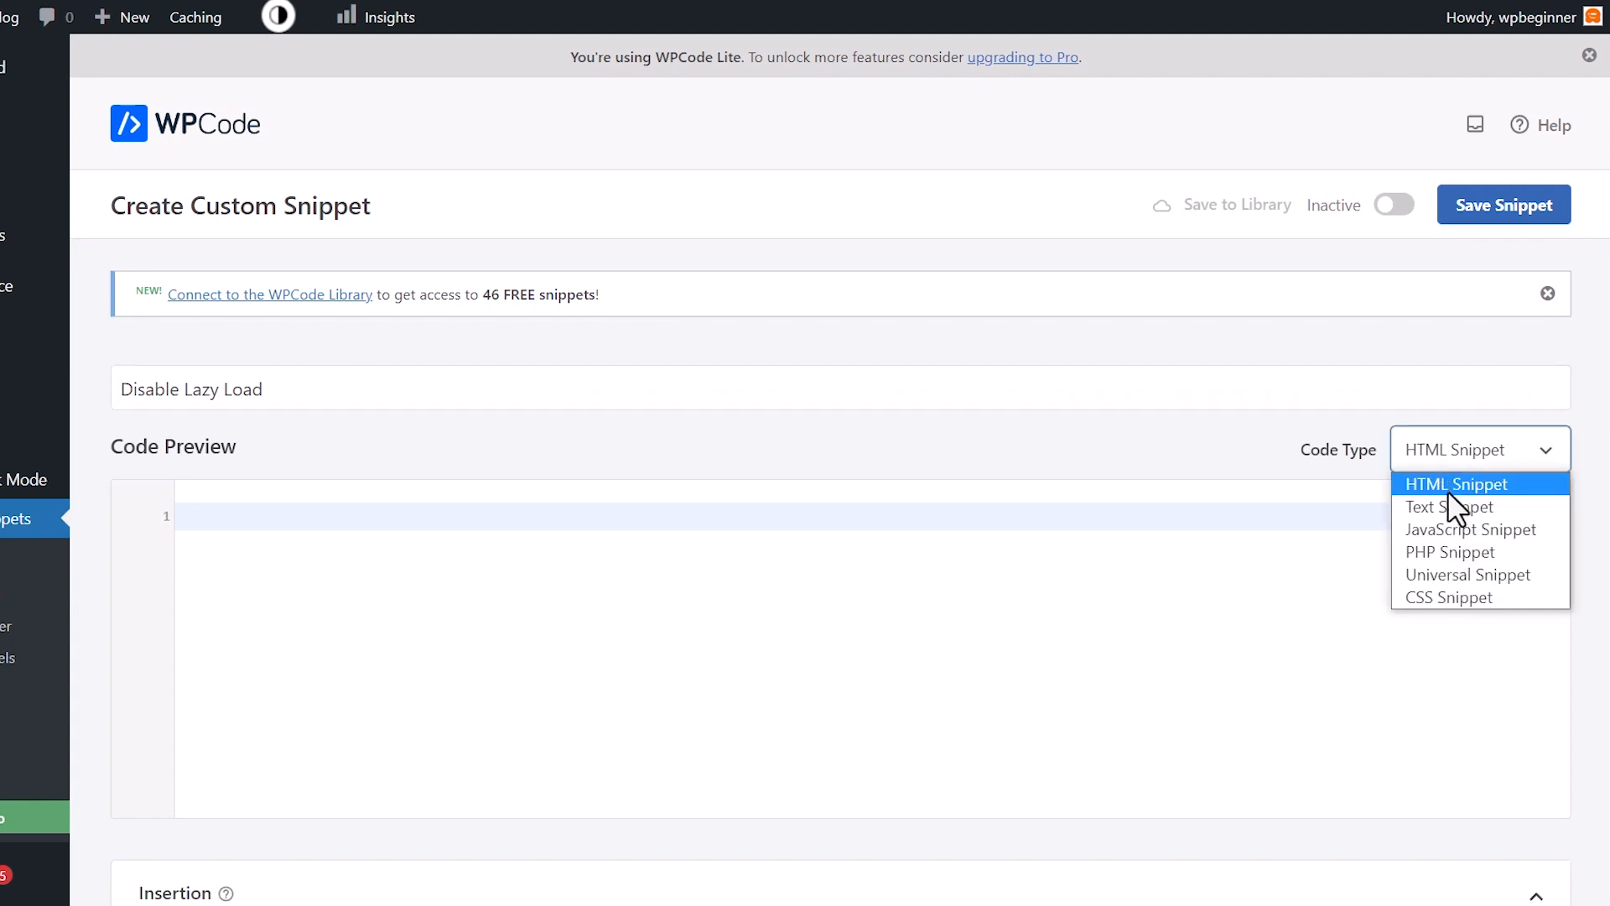
left_click(1458, 554)
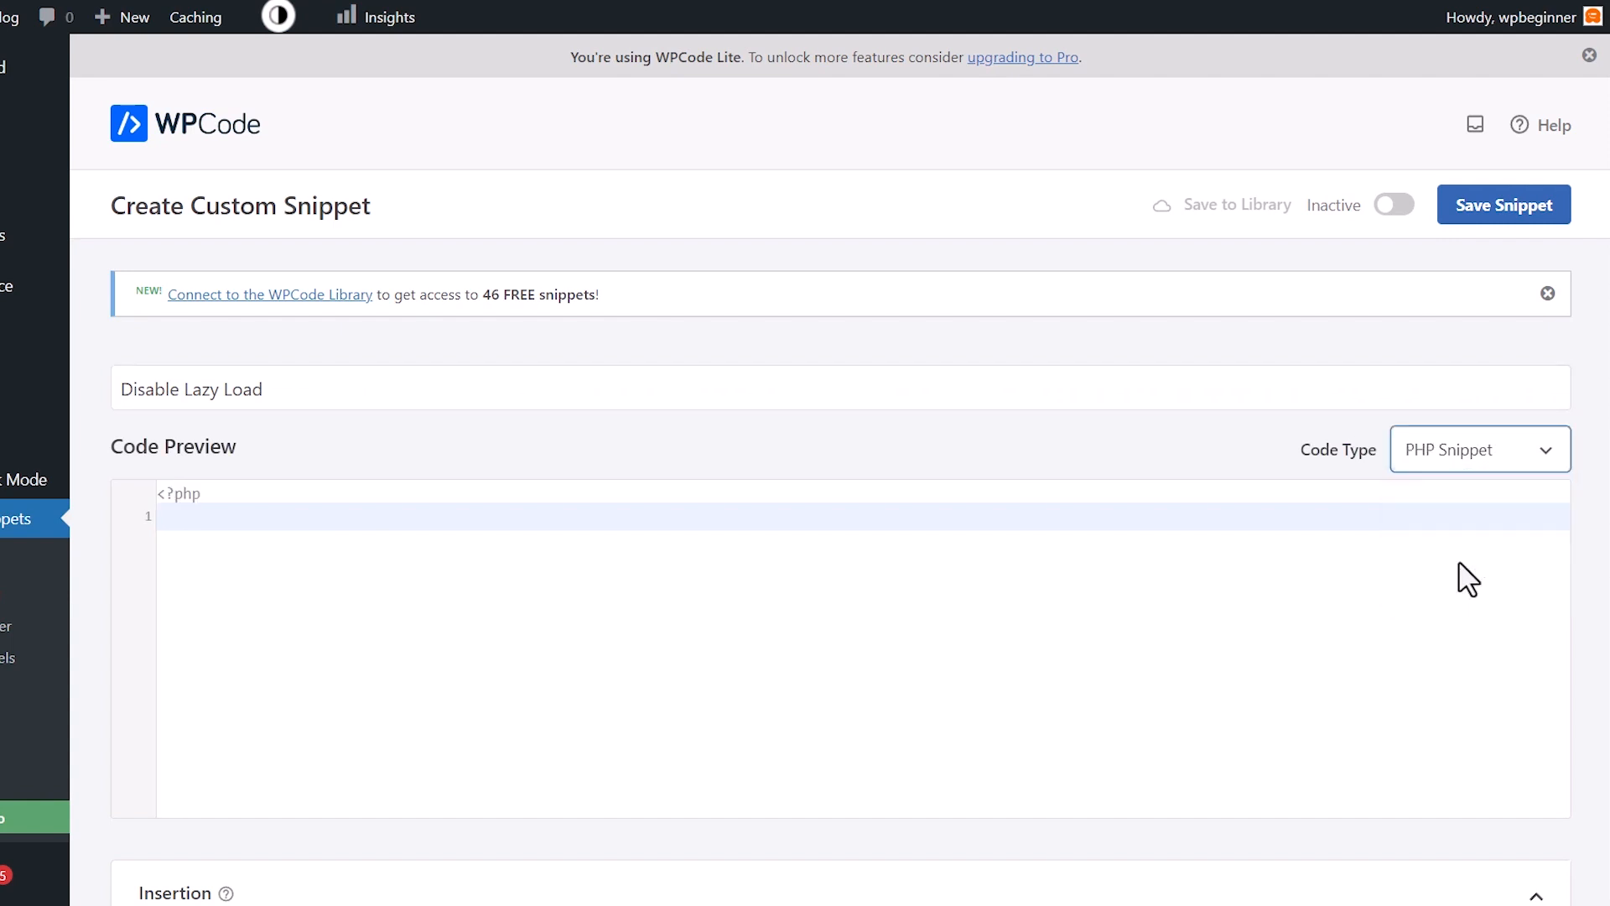
Paste the add_filter code returning false for lazy loading and remove the blank first line
left_click(1513, 600)
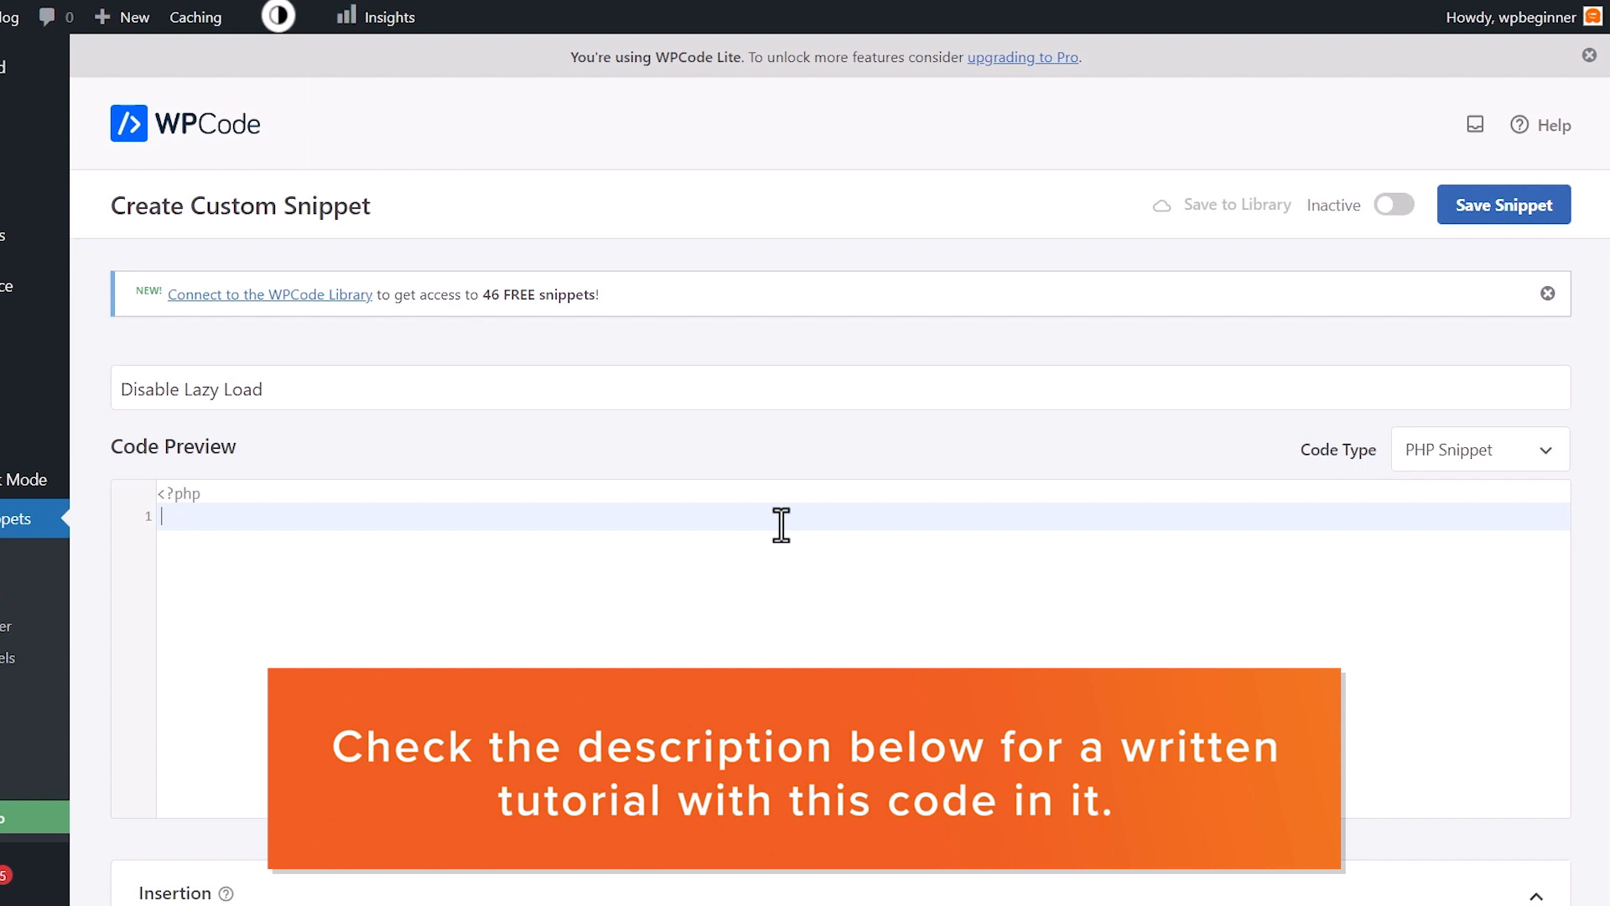
type("add_filter( 'wp_lazy_loading_enabled', '__return_false' );")
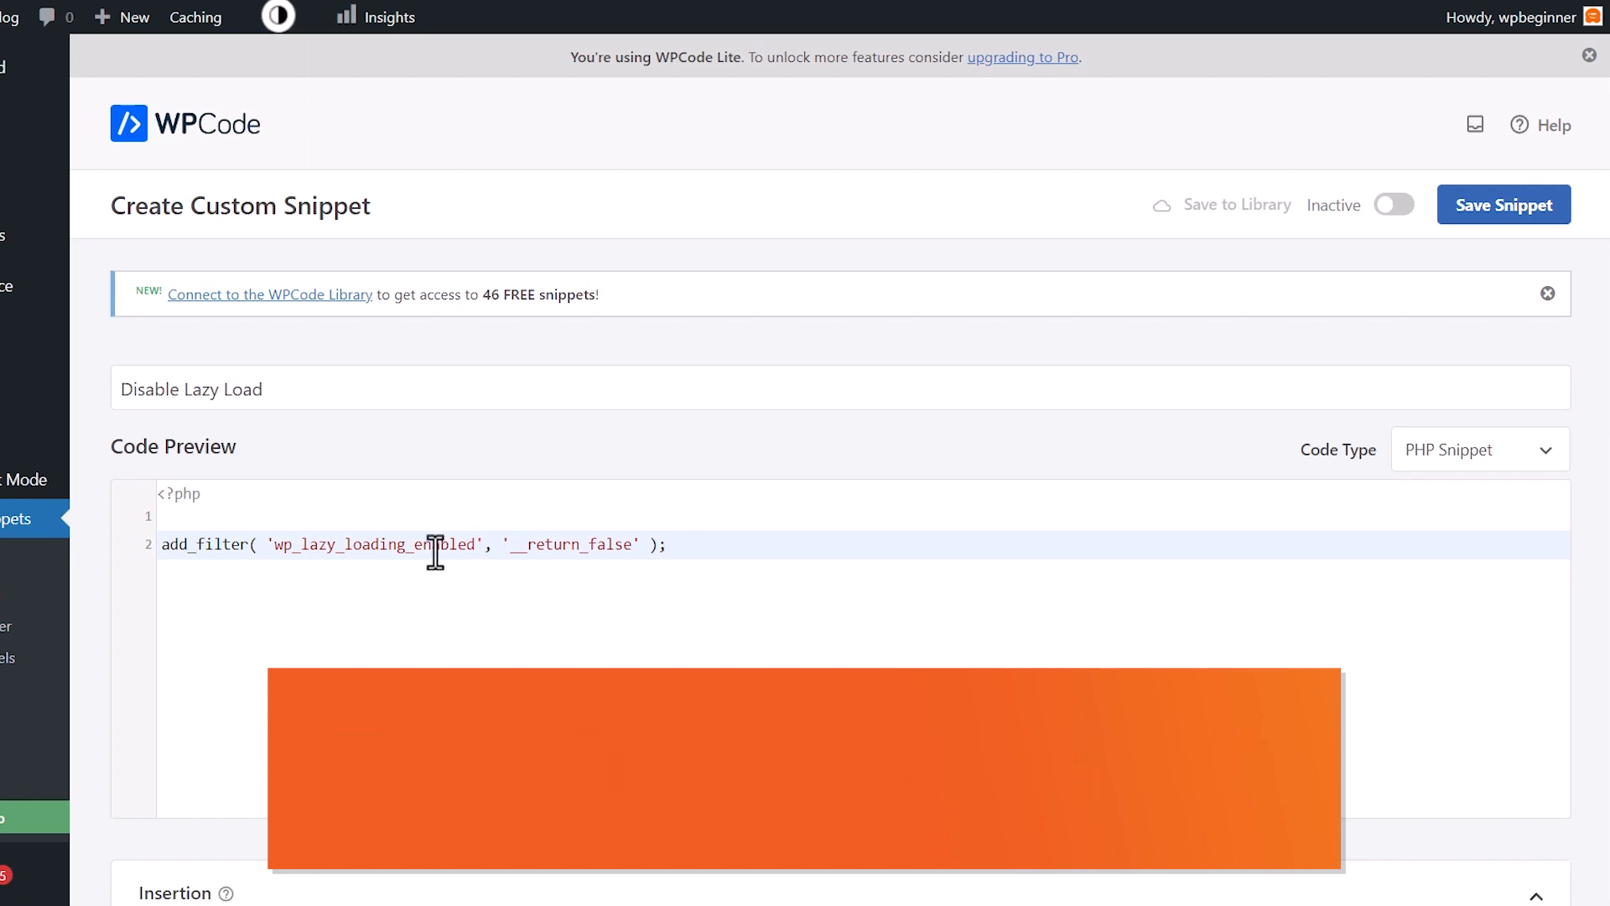
left_click(216, 516)
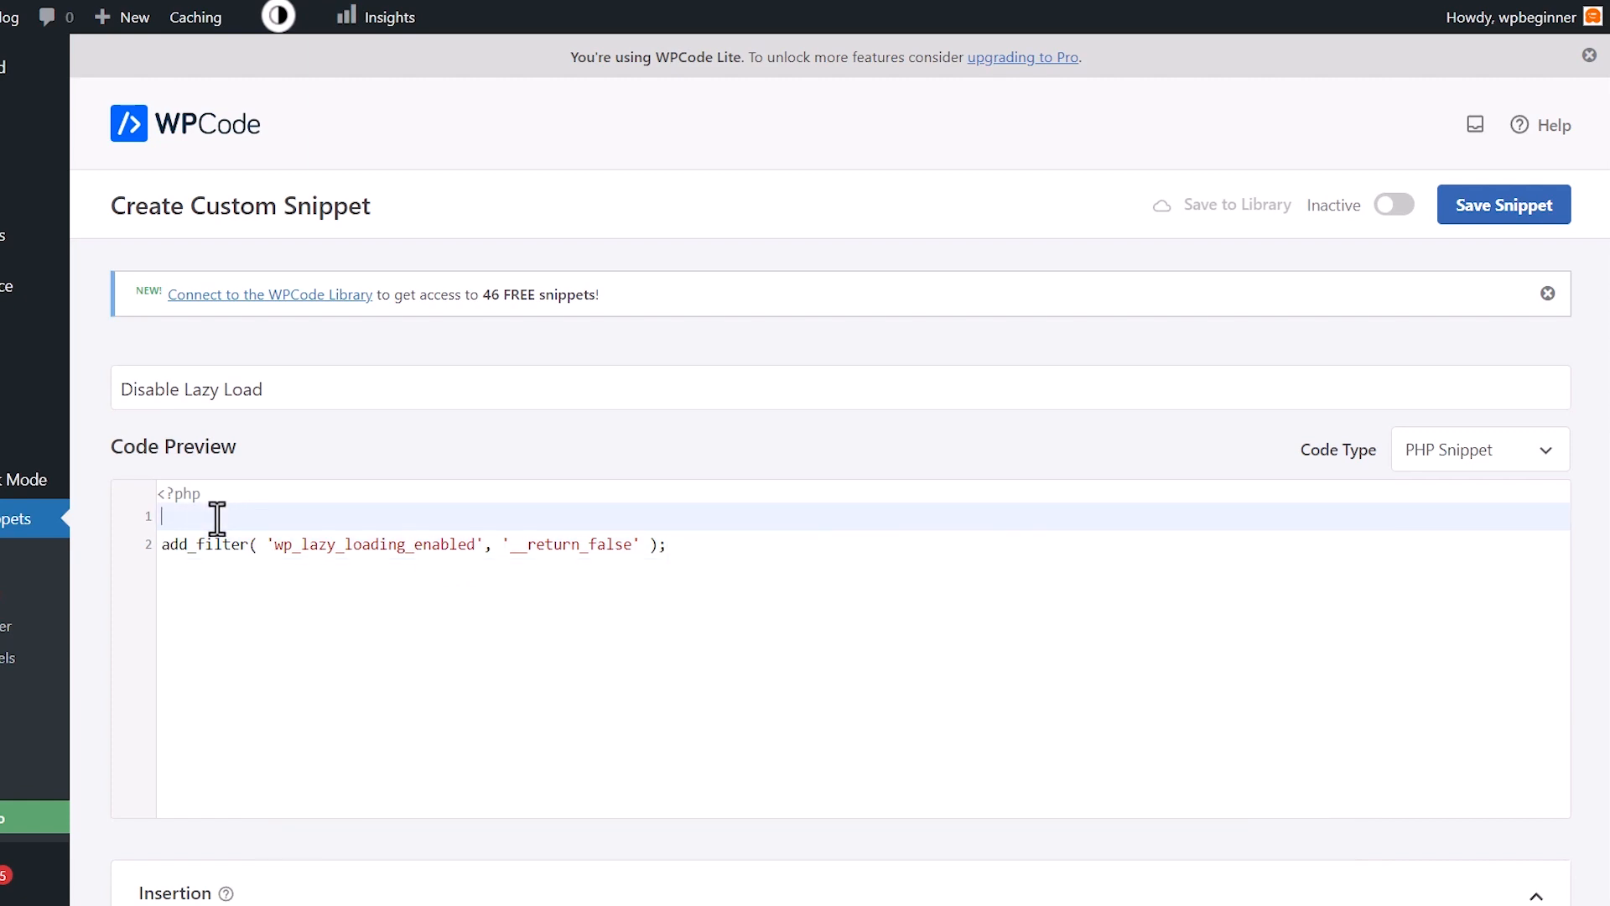
key("Delete")
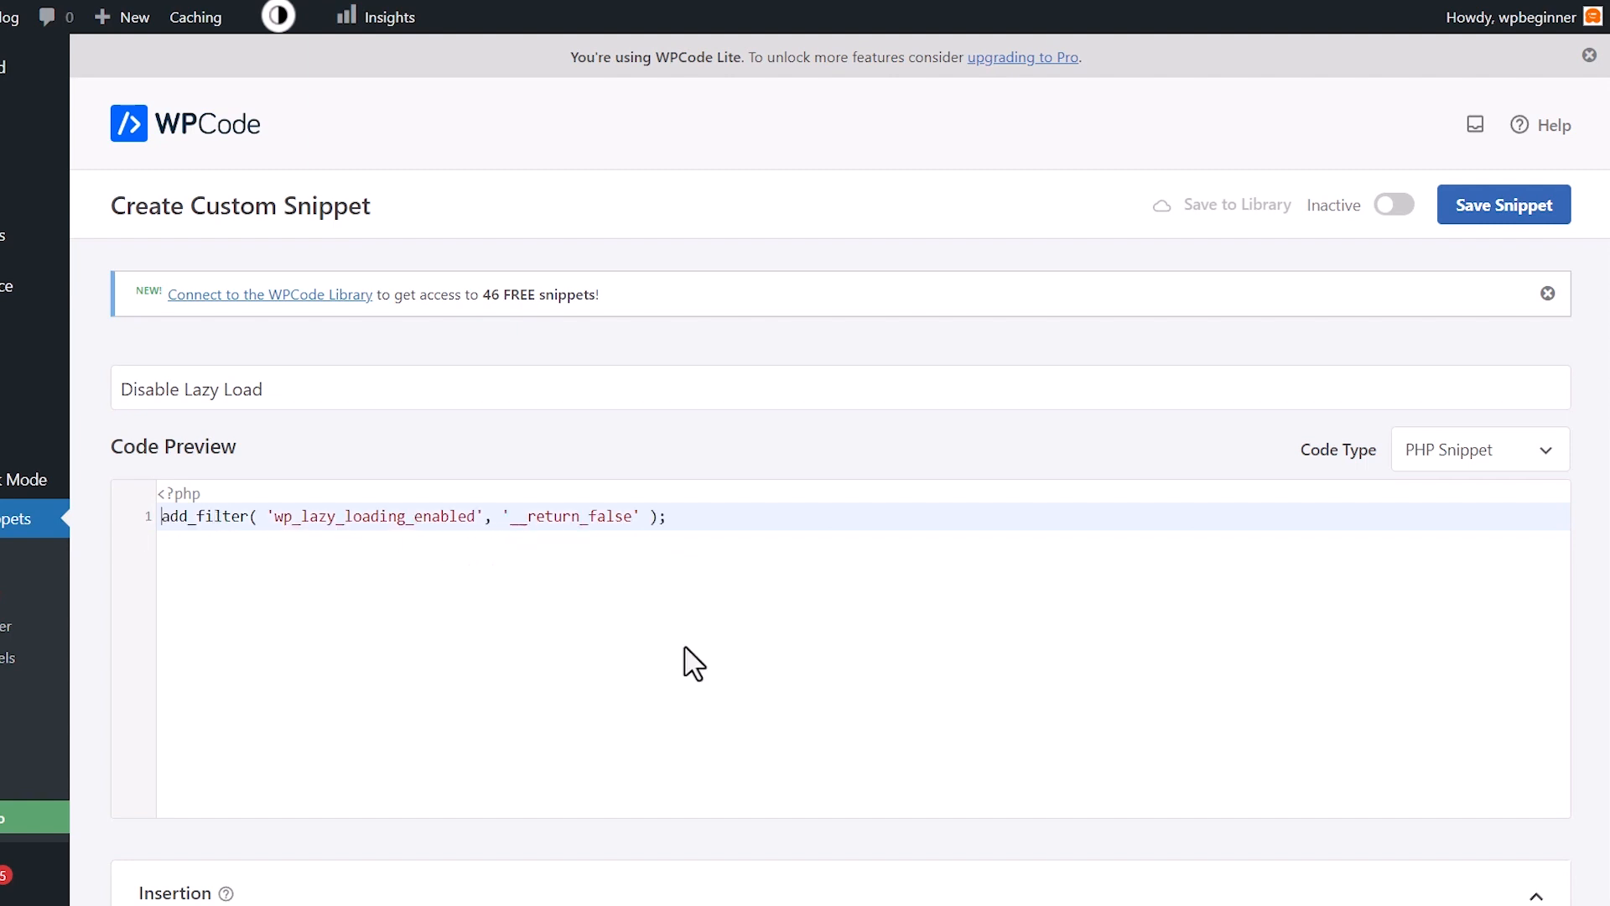
scroll(690, 661, "down", 3)
scroll(689, 662, "down", 2)
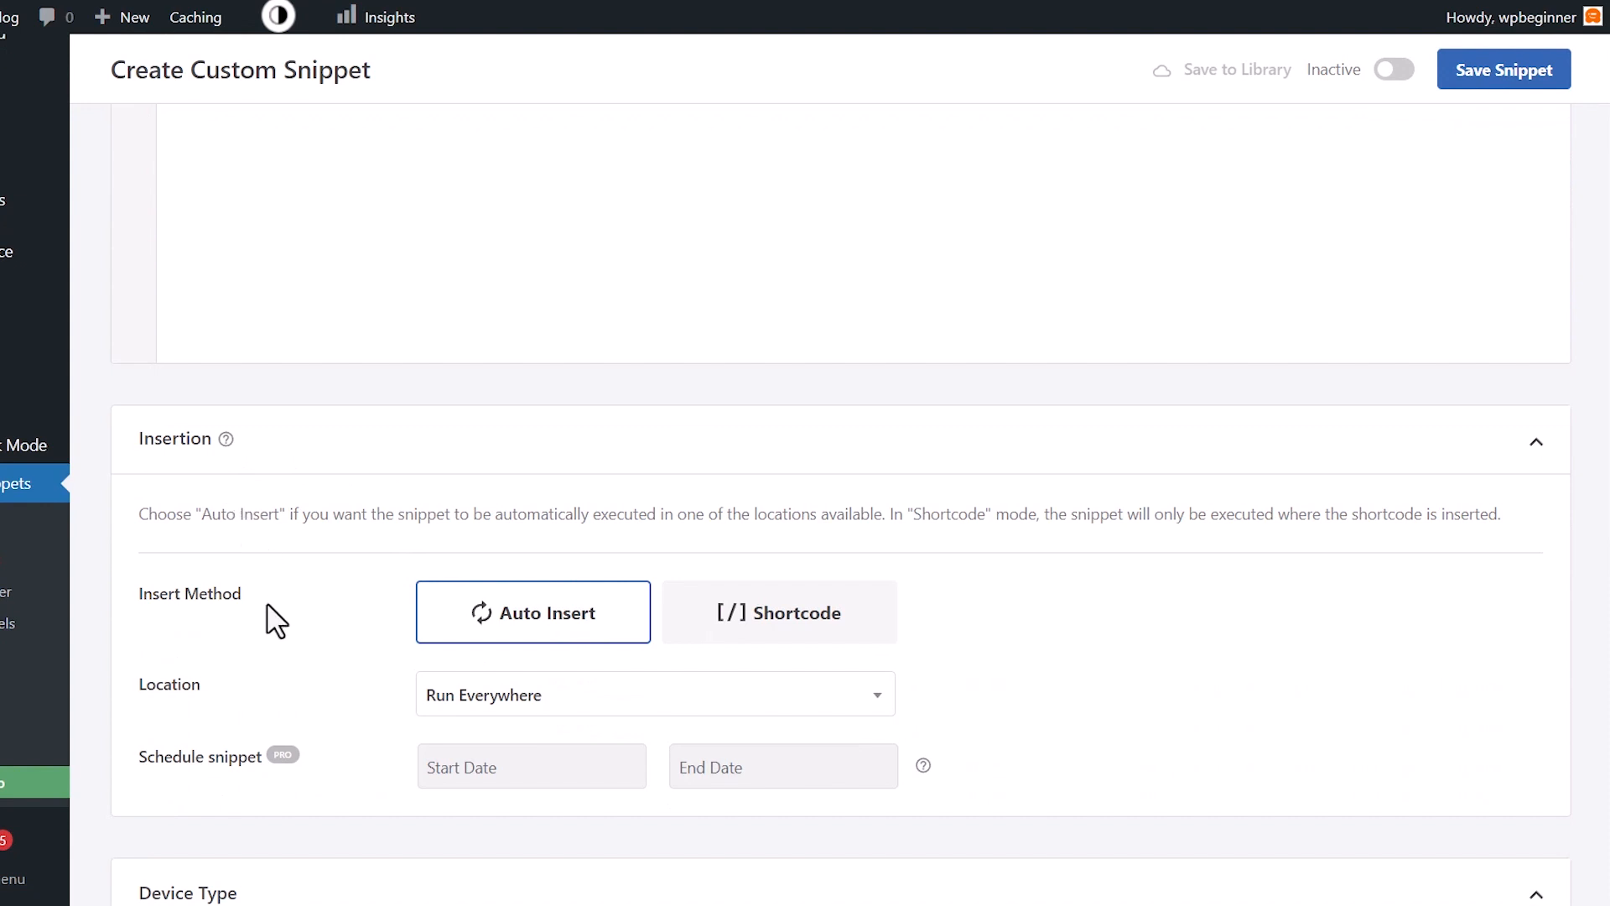
scroll(276, 616, "down", 2)
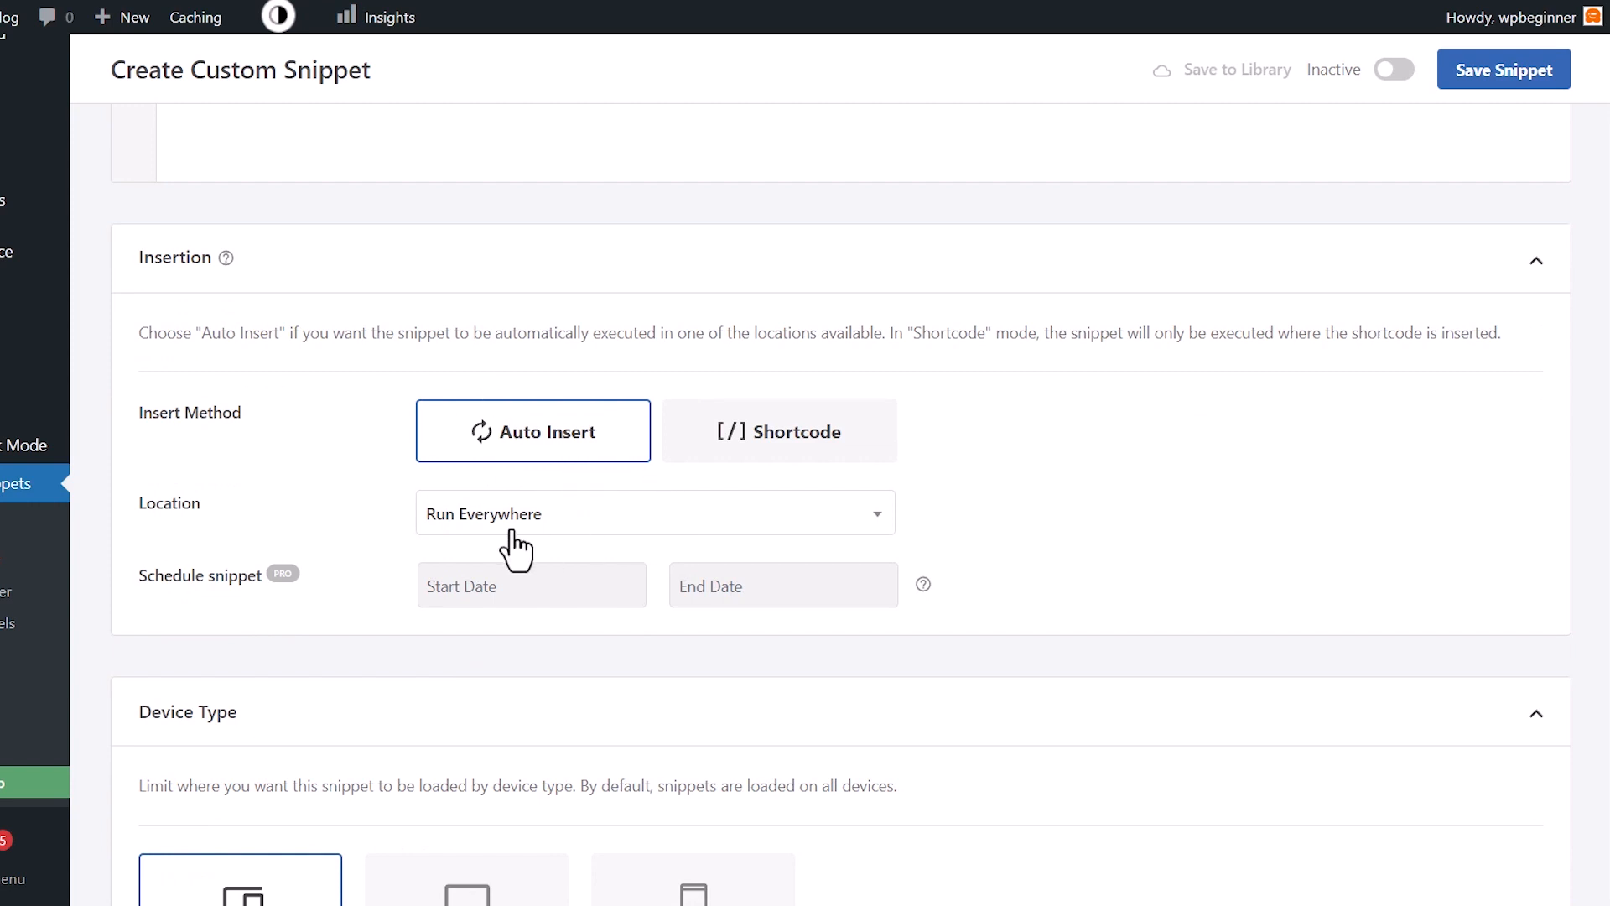
Toggle the Disable Lazy Load snippet to Active and save it
left_click(1393, 69)
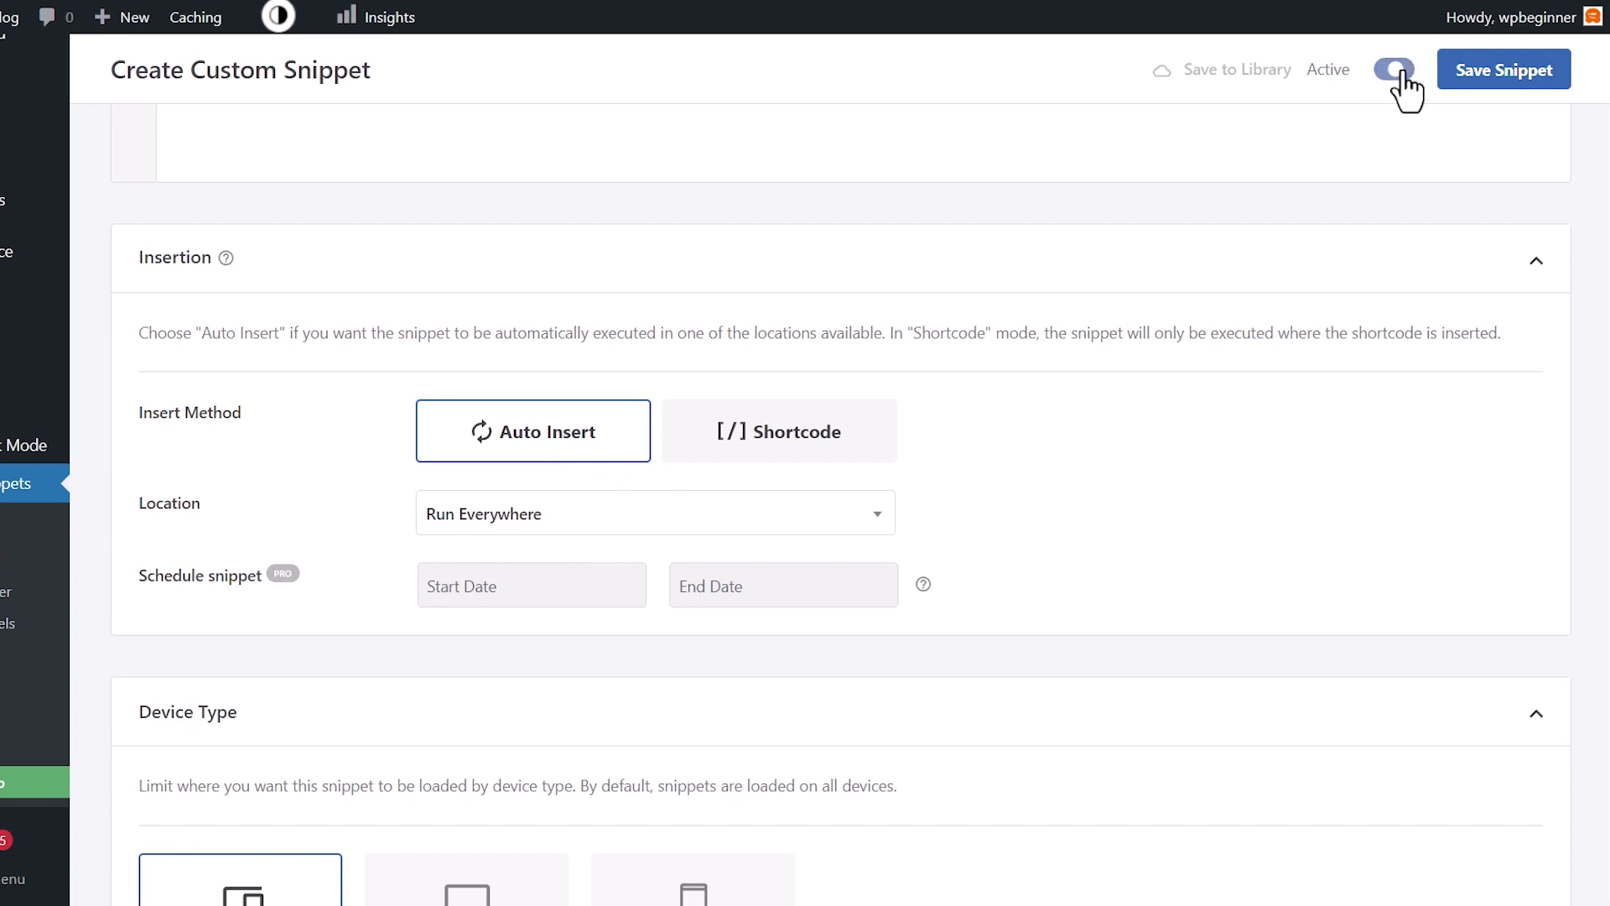
left_click(1547, 88)
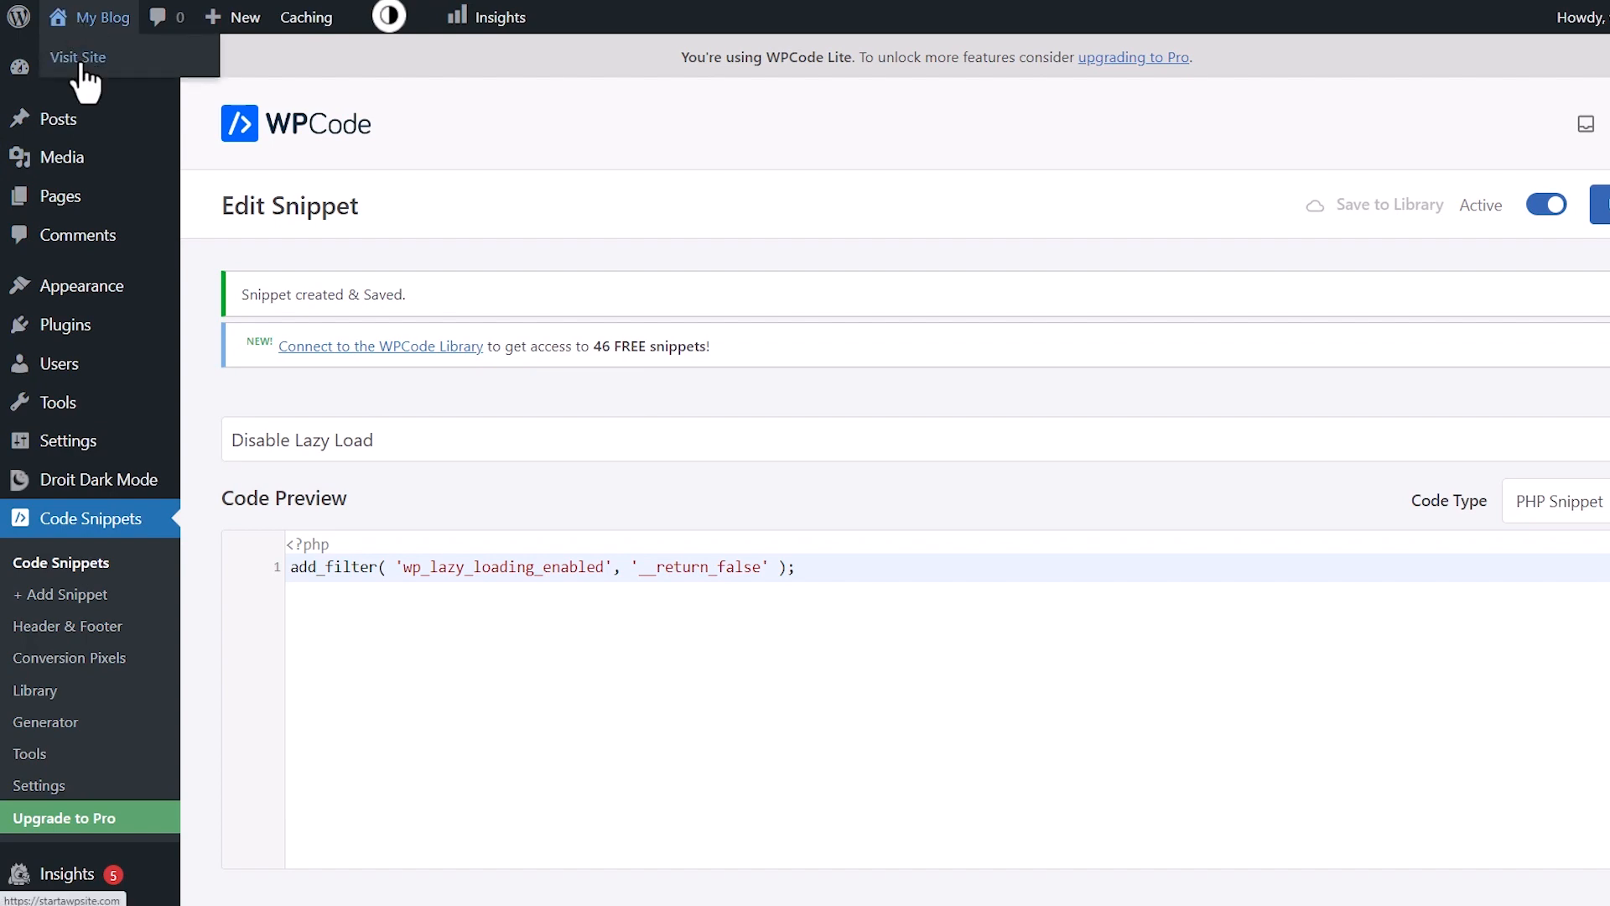
right_click(120, 70)
left_click(190, 78)
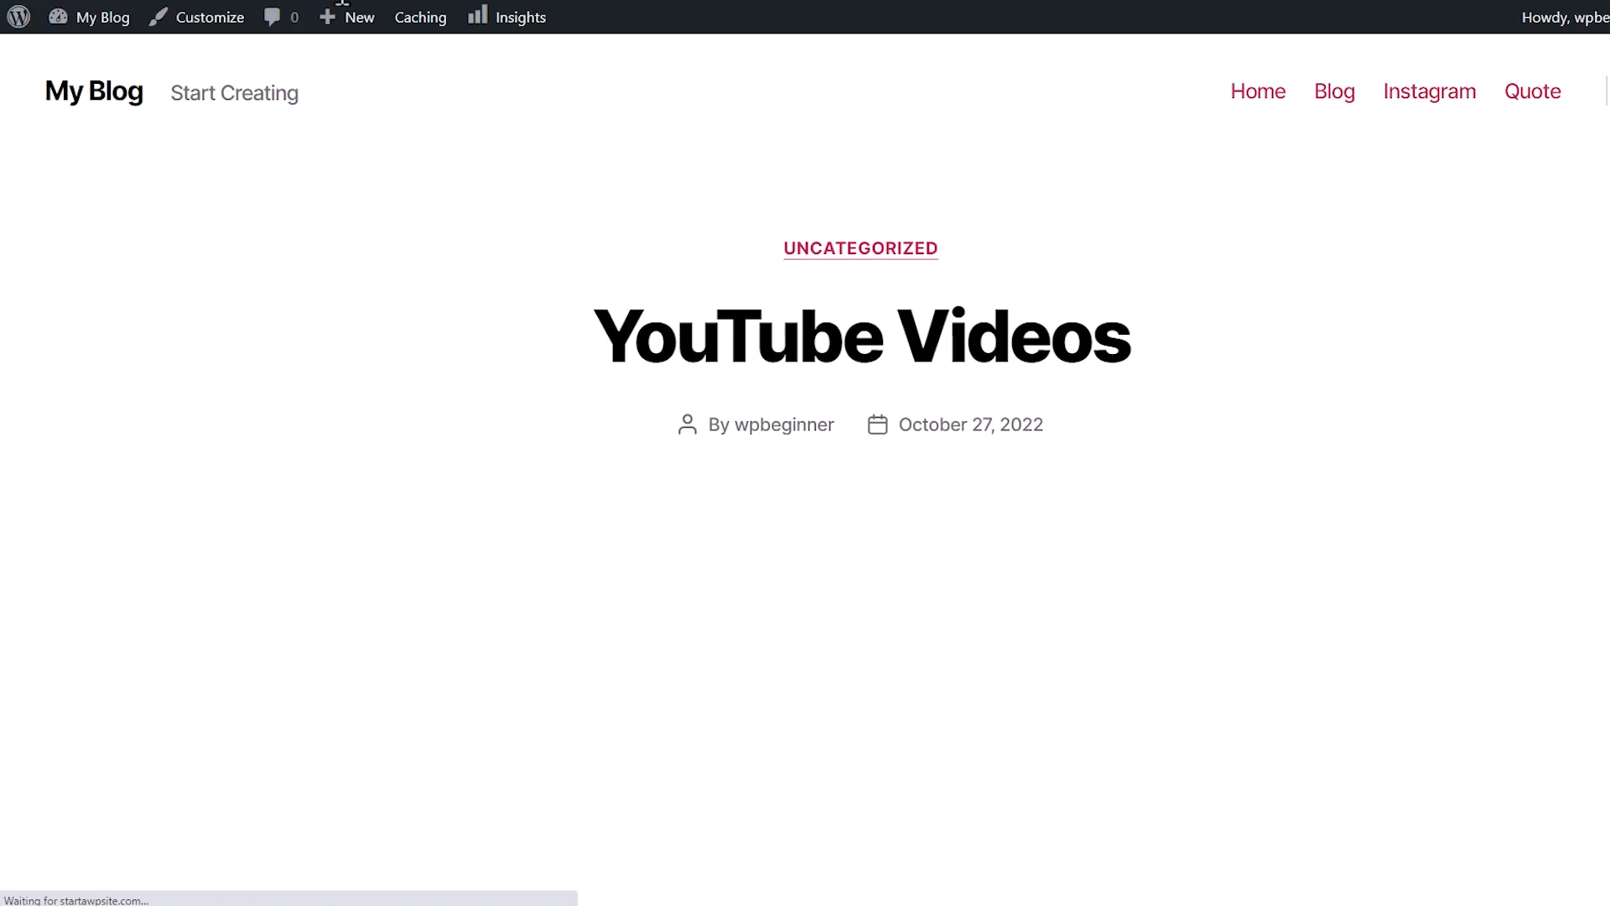
scroll(528, 484, "down", 5)
scroll(568, 484, "down", 5)
left_click(573, 484)
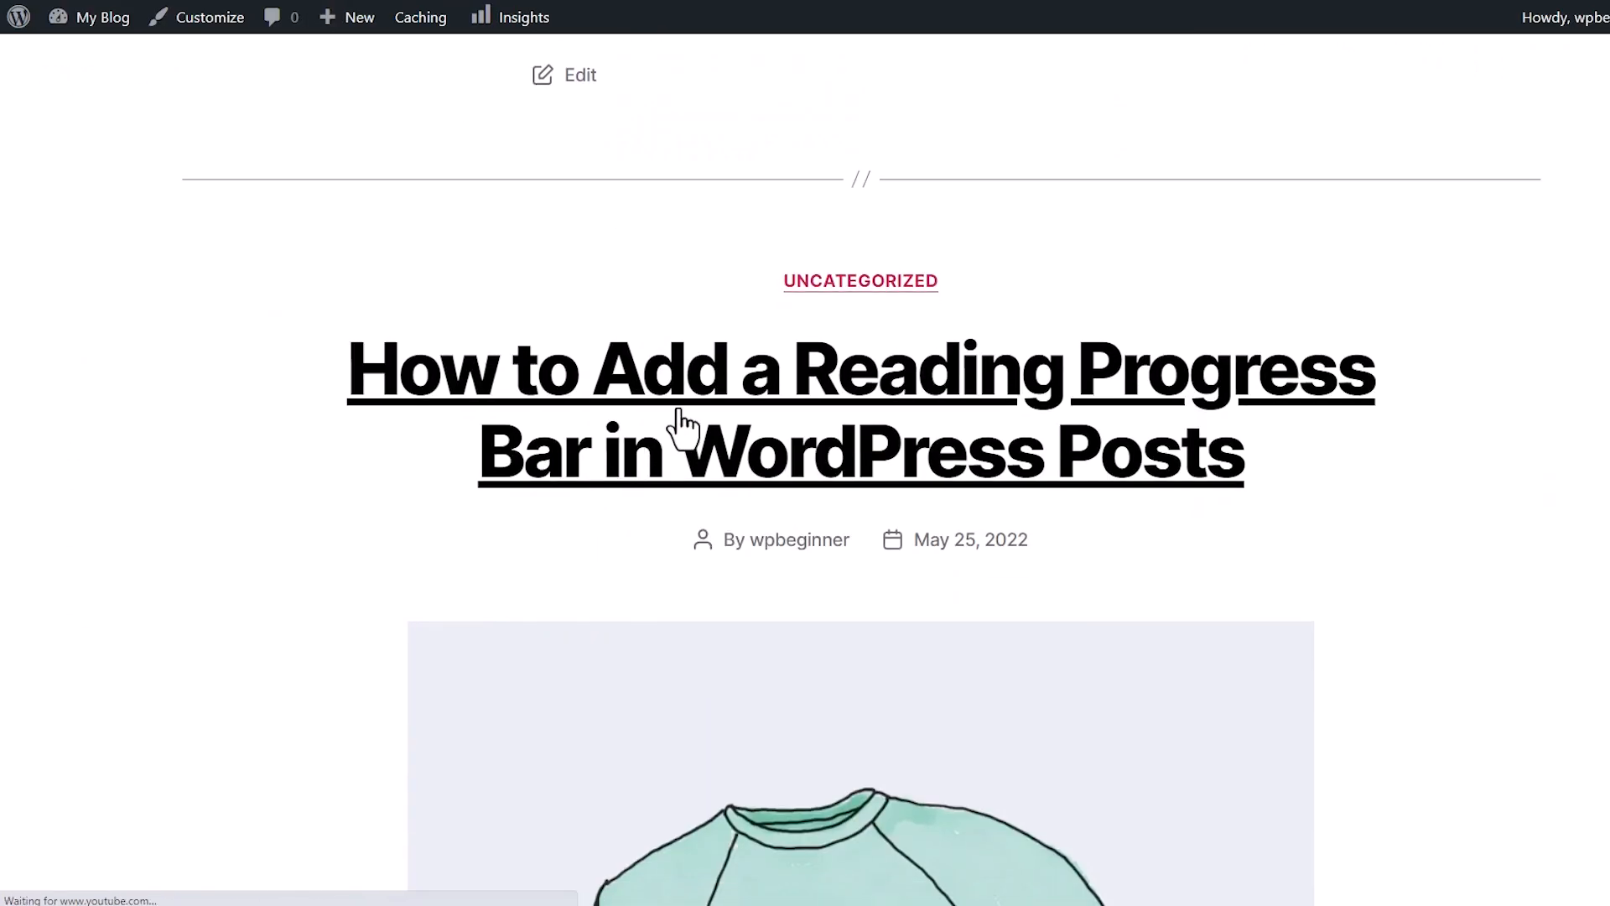
scroll(404, 518, "down", 5)
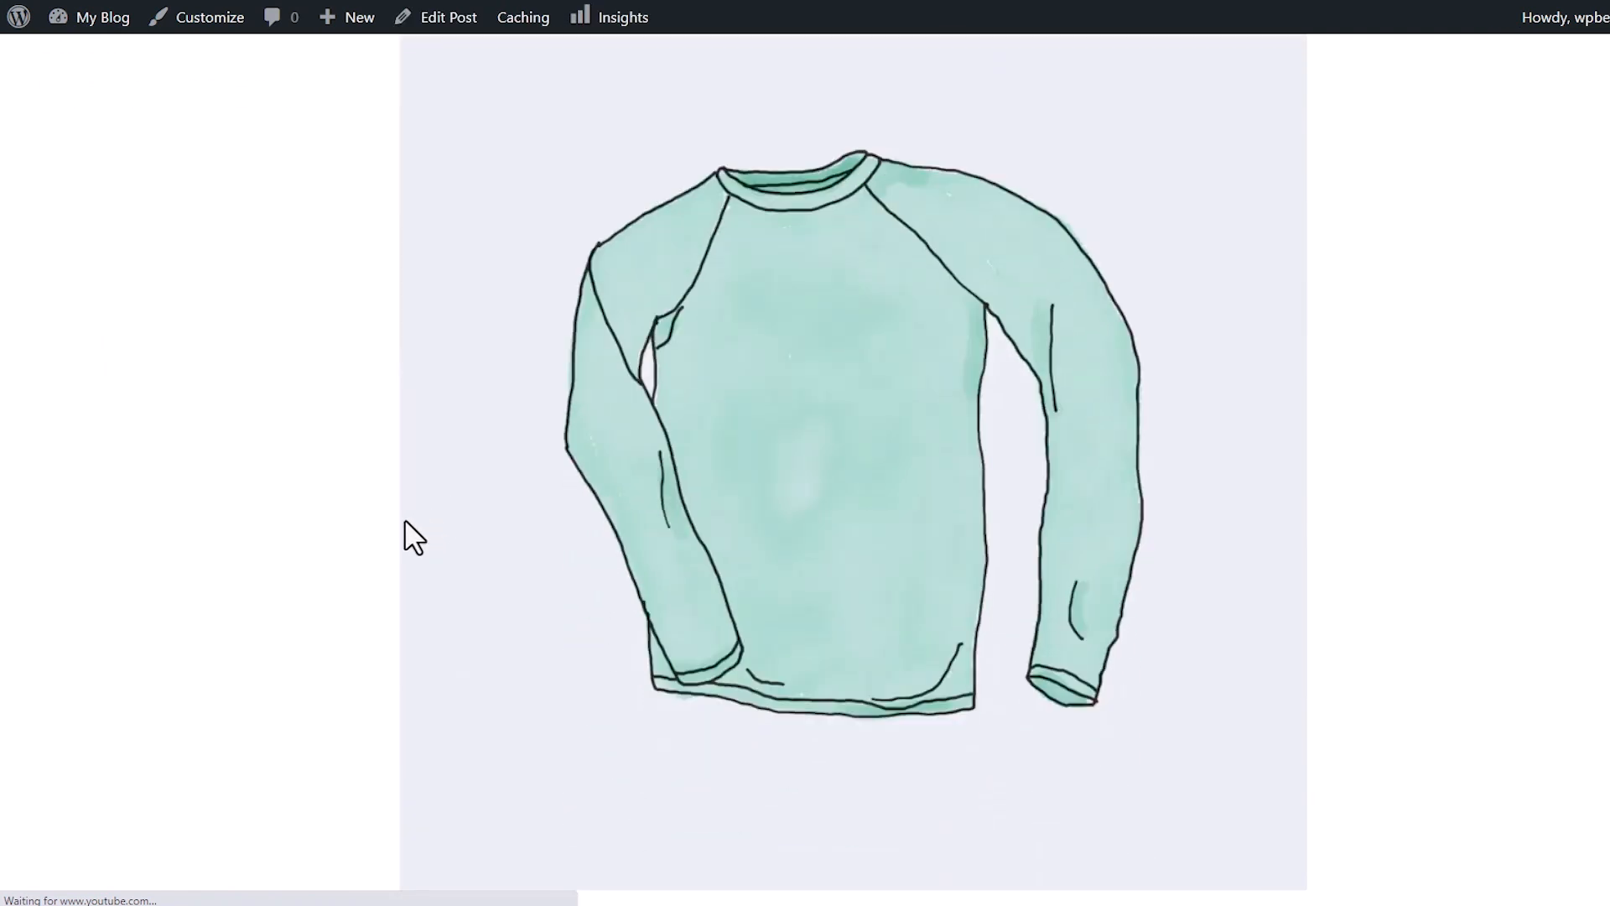
scroll(404, 519, "down", 5)
scroll(404, 518, "down", 3)
scroll(412, 539, "up", 4)
scroll(413, 539, "down", 5)
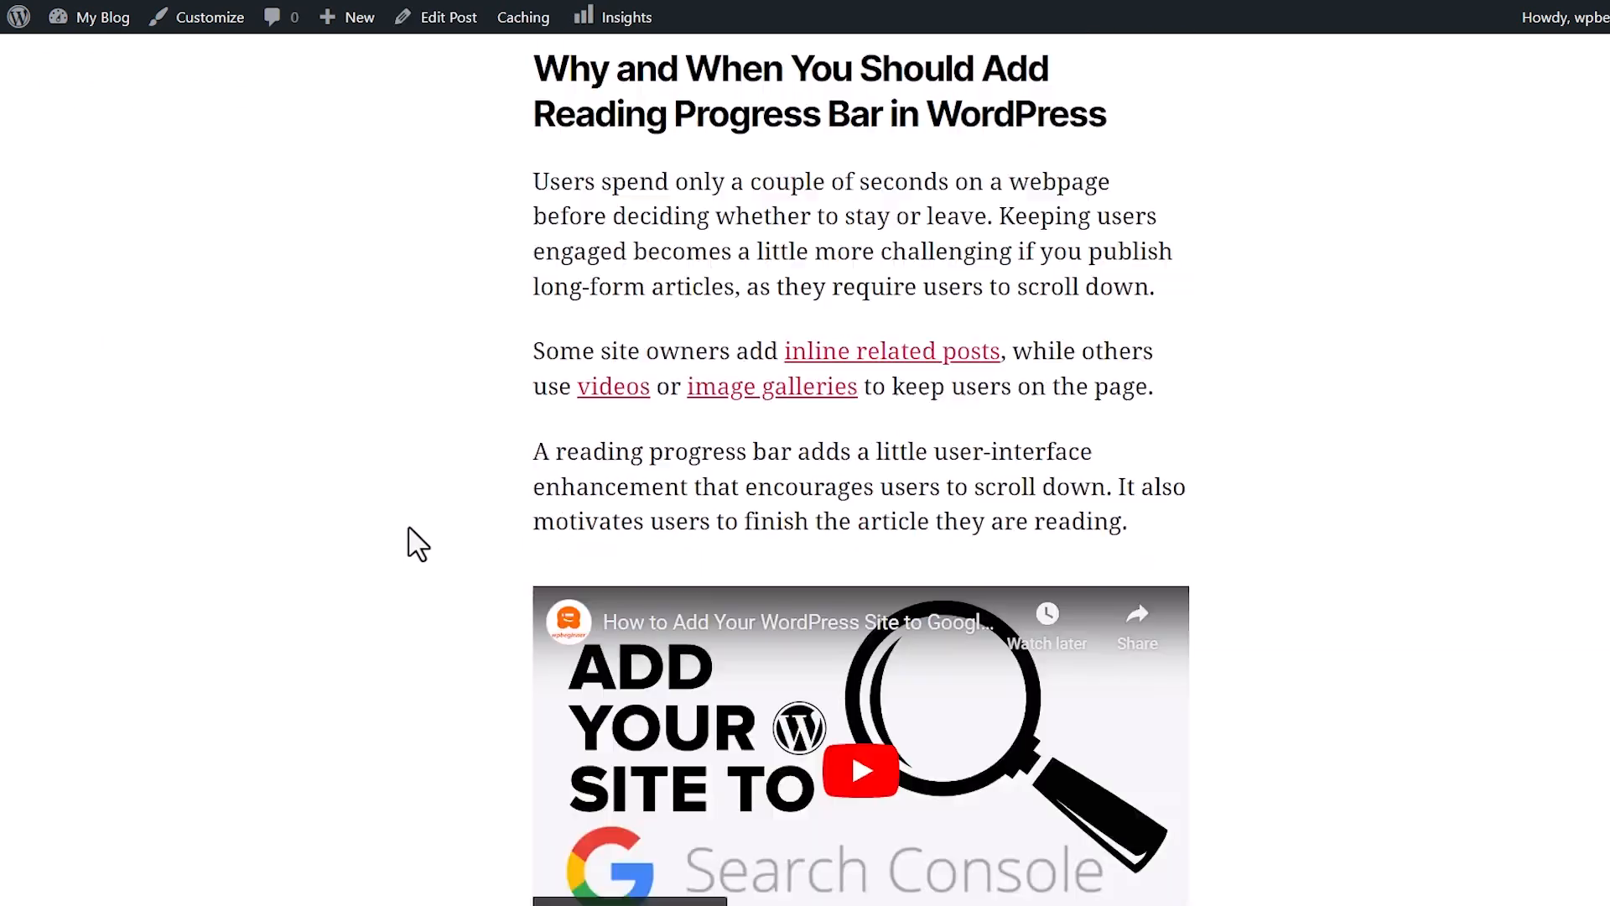
scroll(413, 540, "down", 2)
right_click(428, 509)
left_click(478, 493)
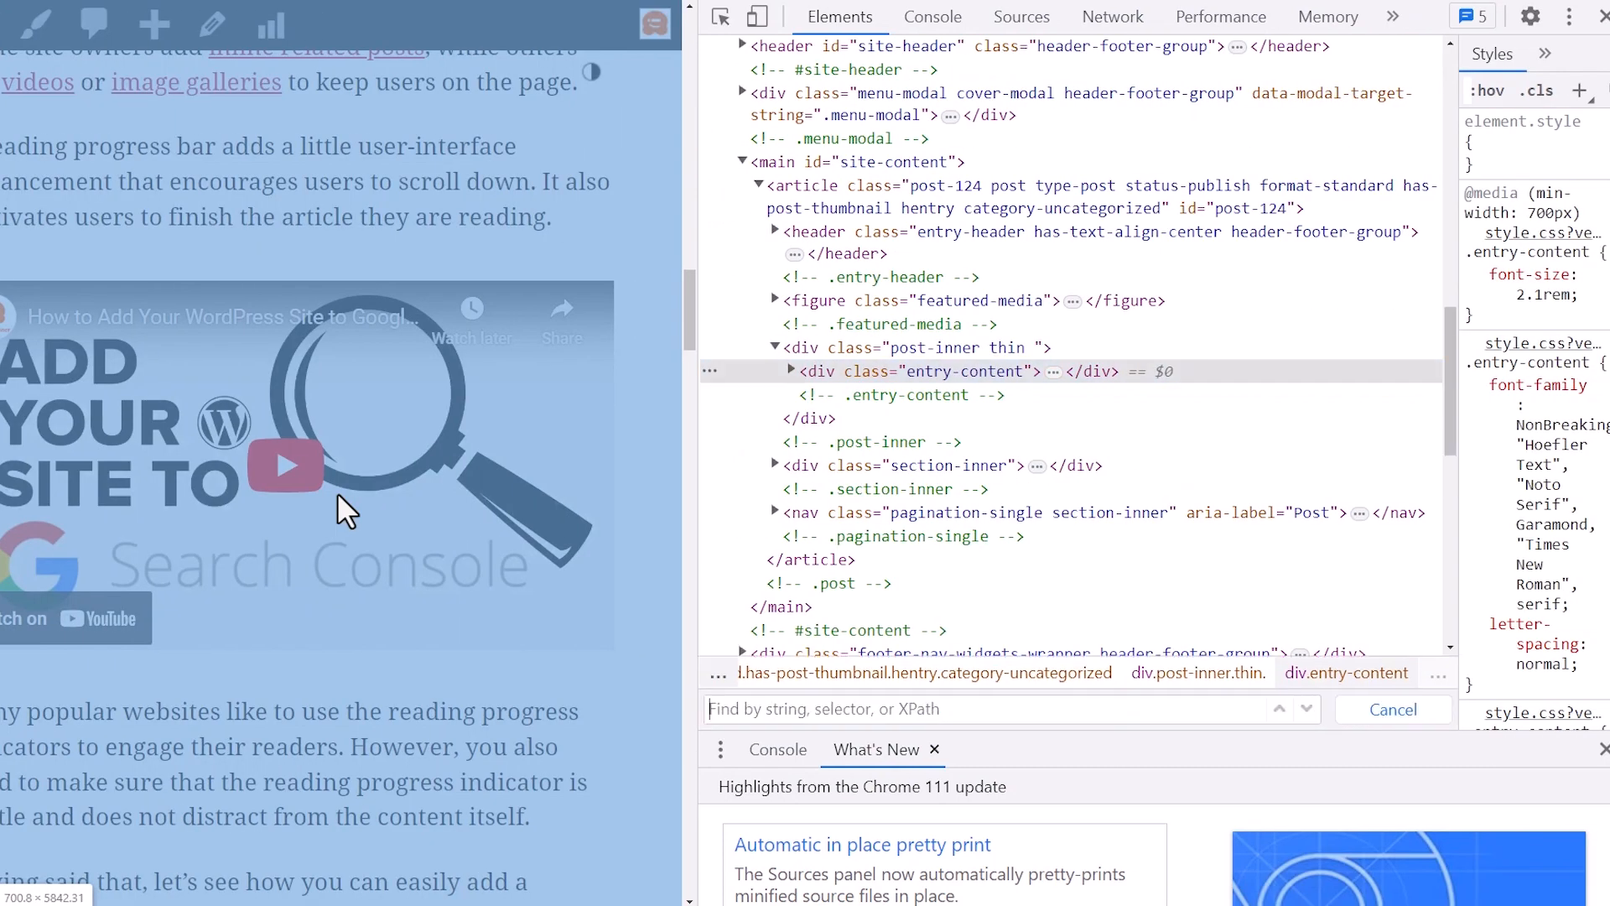
key("ctrl+f")
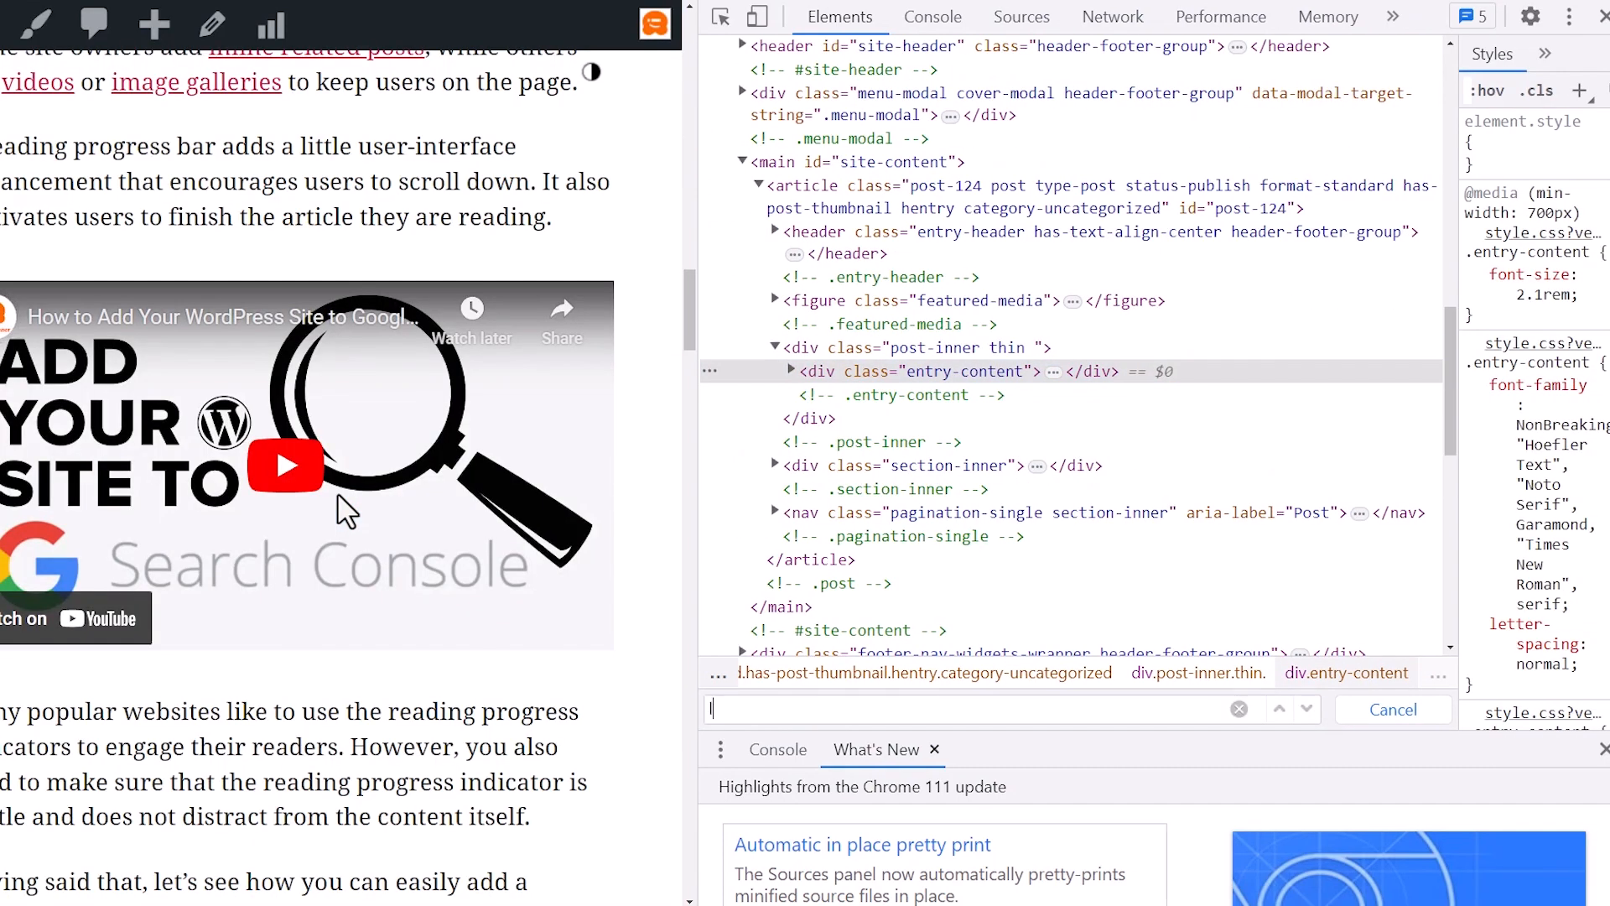
type("lazy_loading_enabled', '__return_false' );")
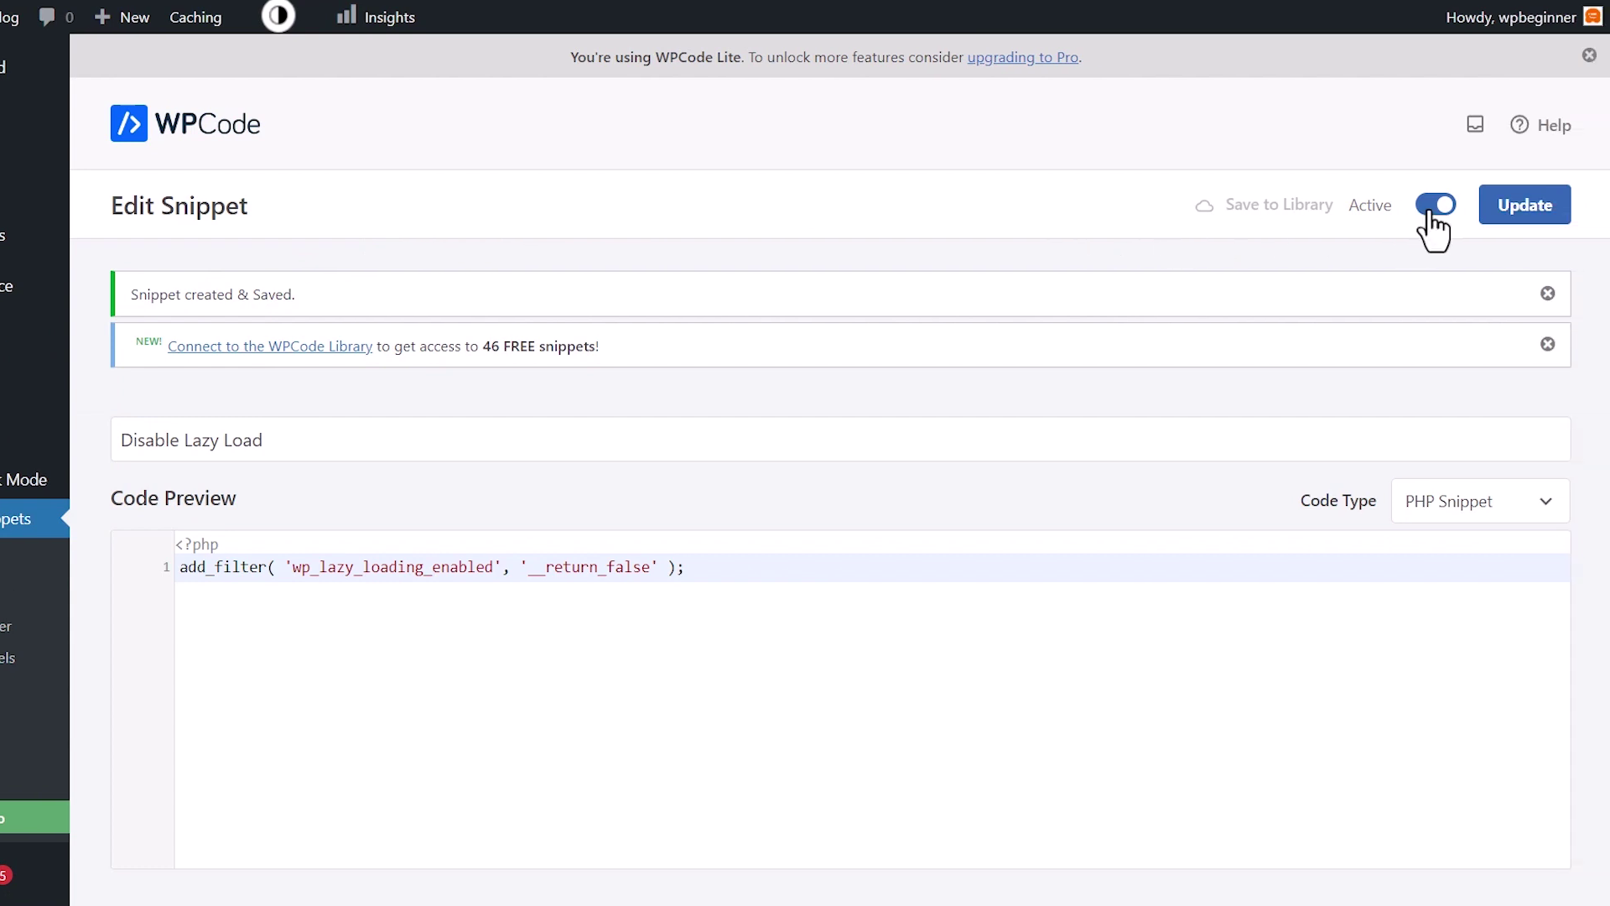
Toggle the Disable Lazy Load snippet to Inactive and update it
left_click(1434, 204)
left_click(1525, 205)
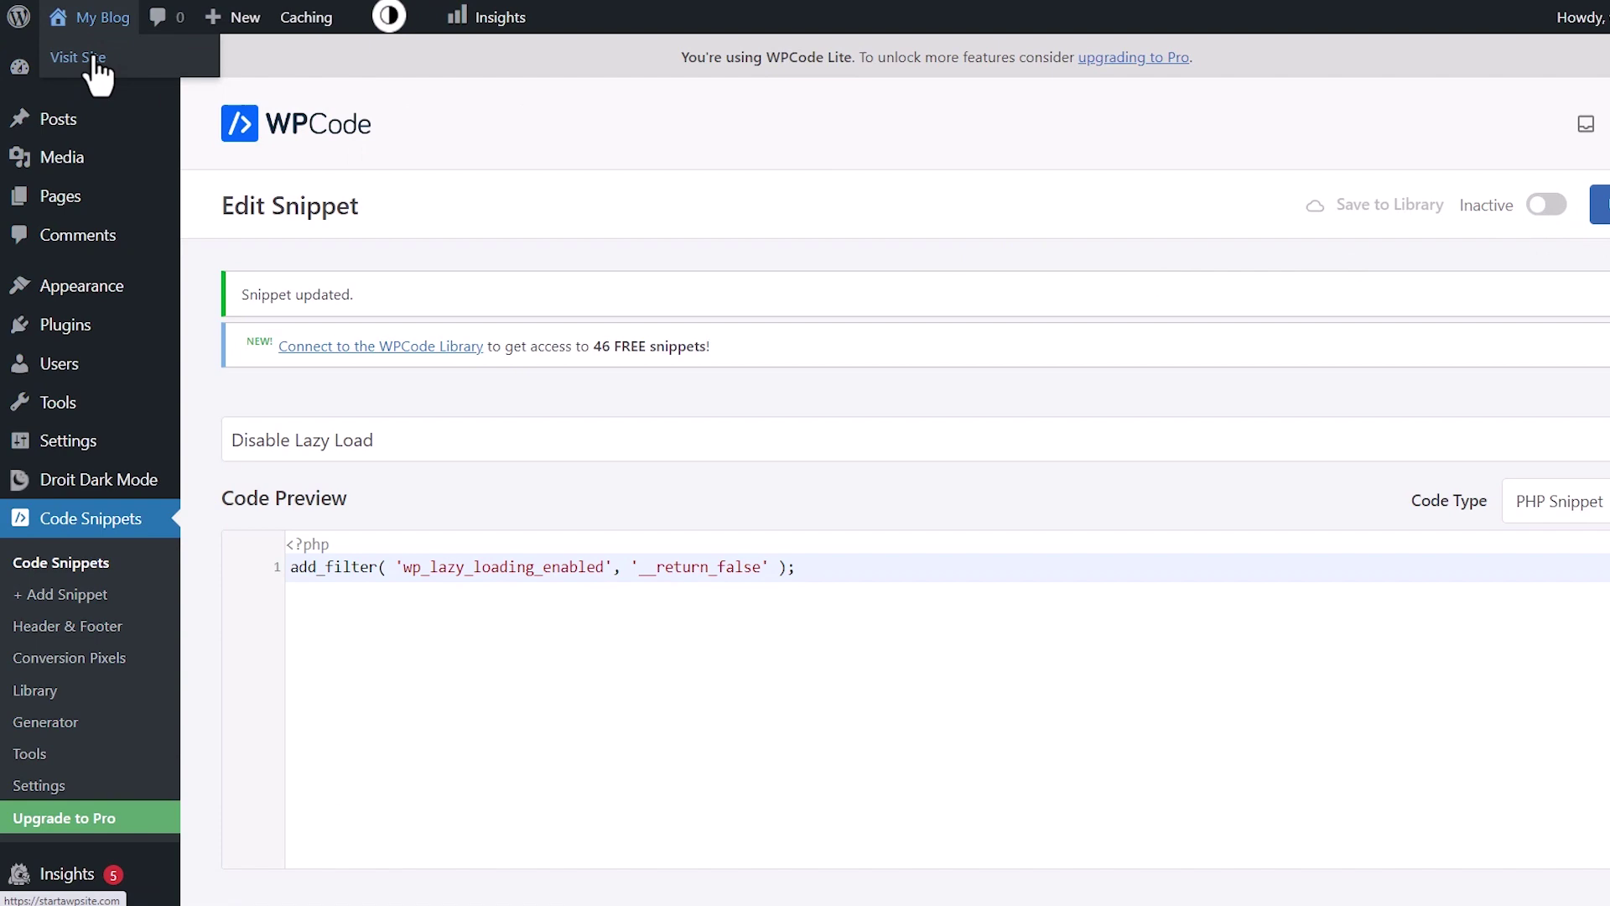
Visit the live site and inspect the post title's markup in DevTools
left_click(88, 57)
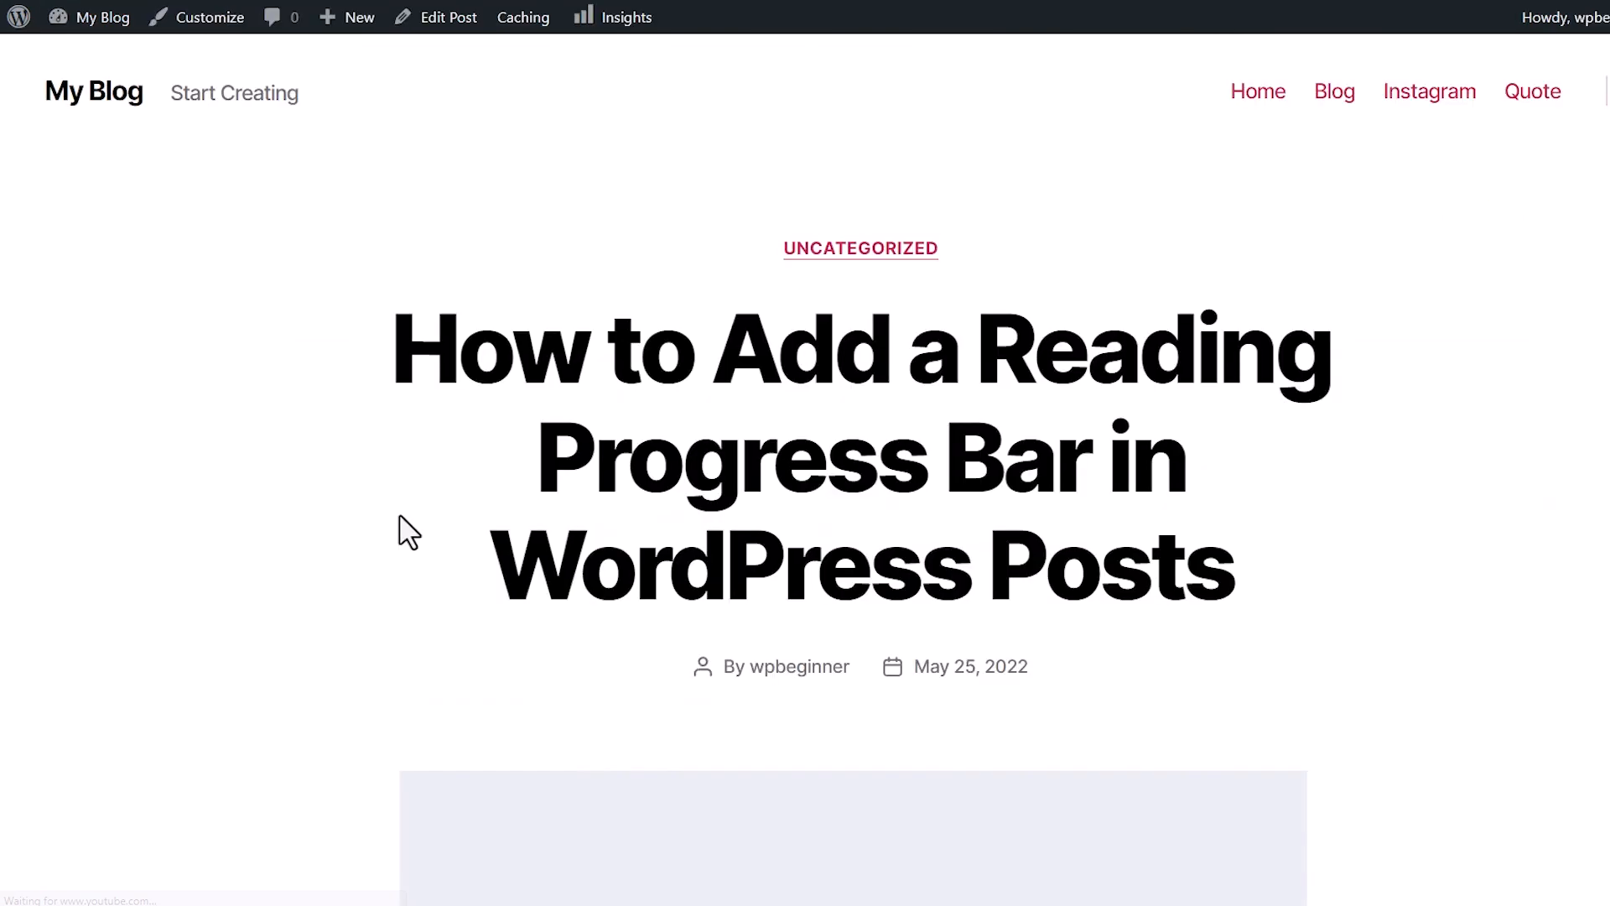
right_click(400, 90)
left_click(451, 500)
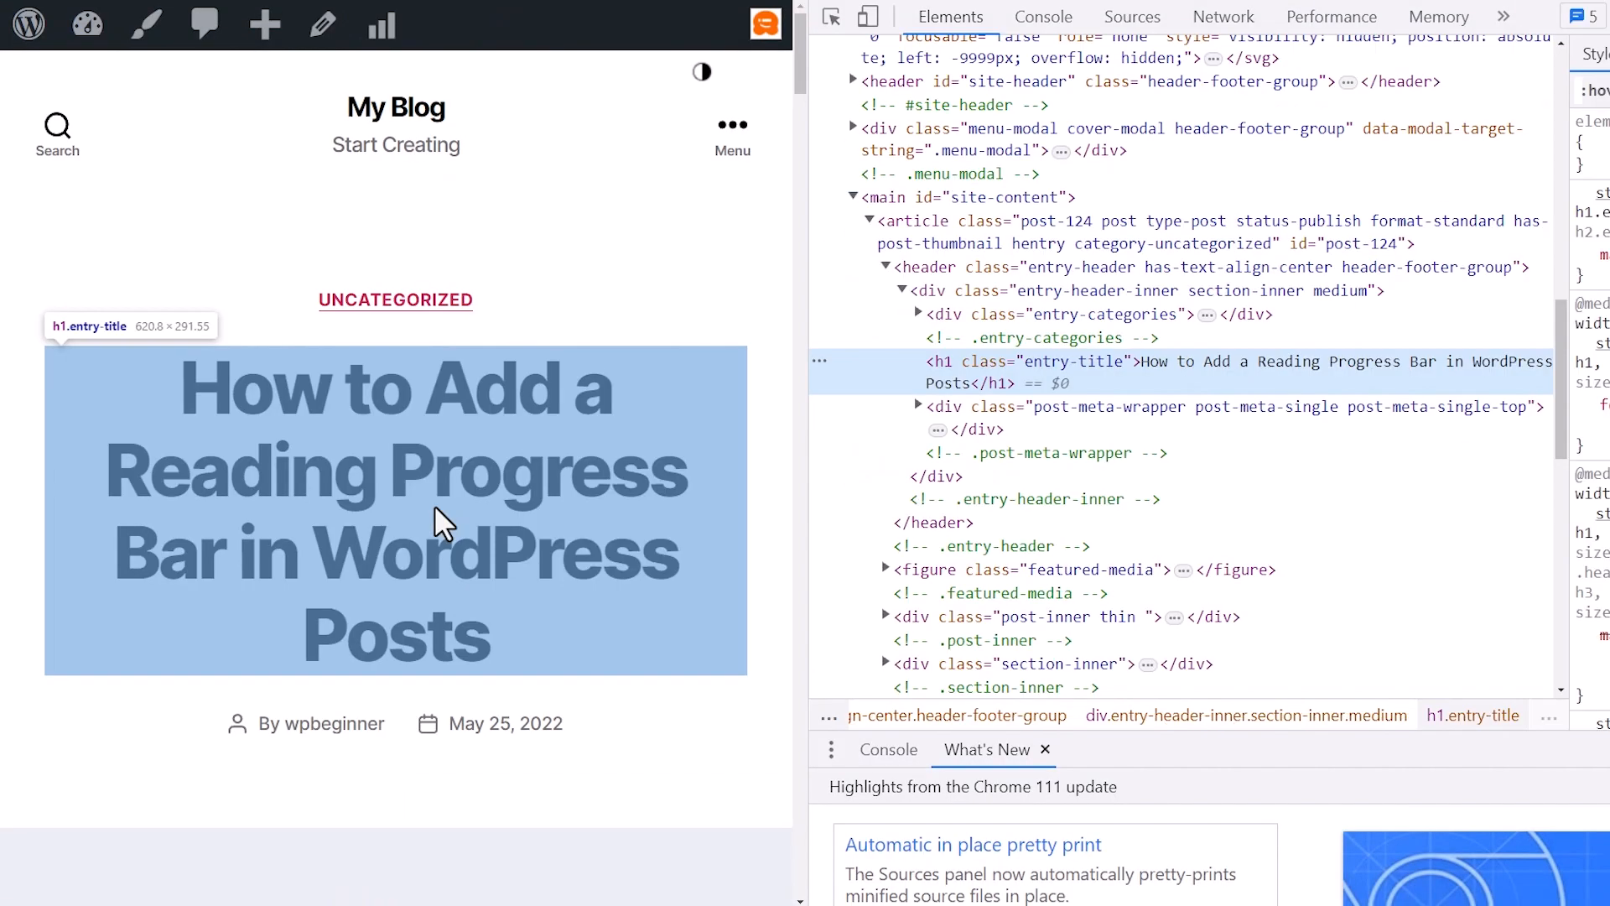
type("lazy_loading_enabled', '__return_false' );")
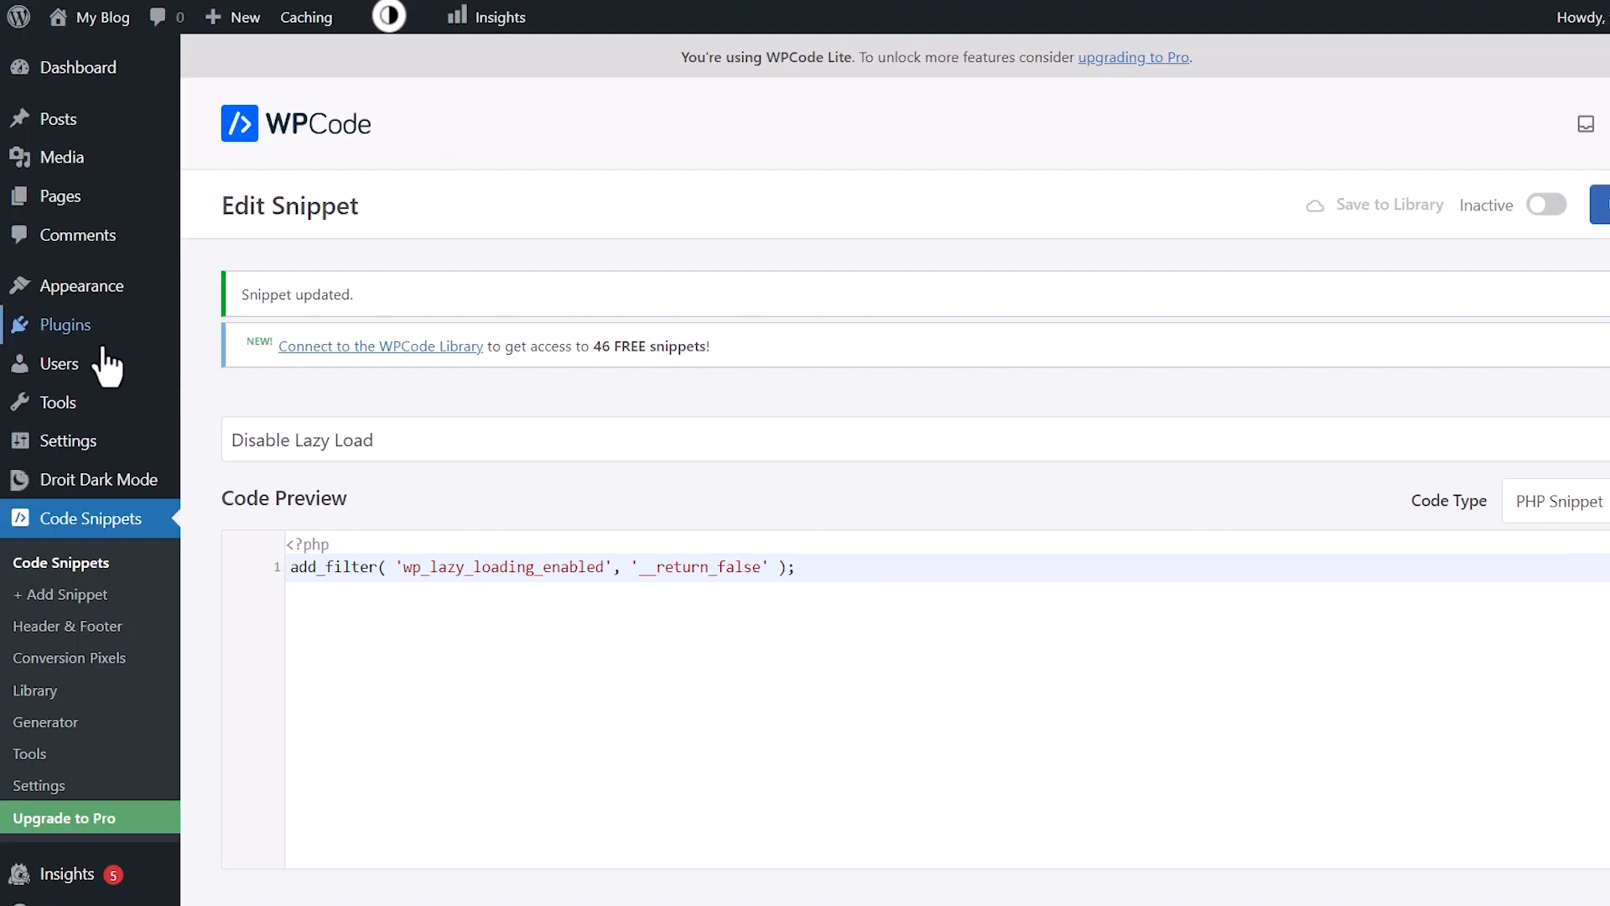
mouse_move(64, 325)
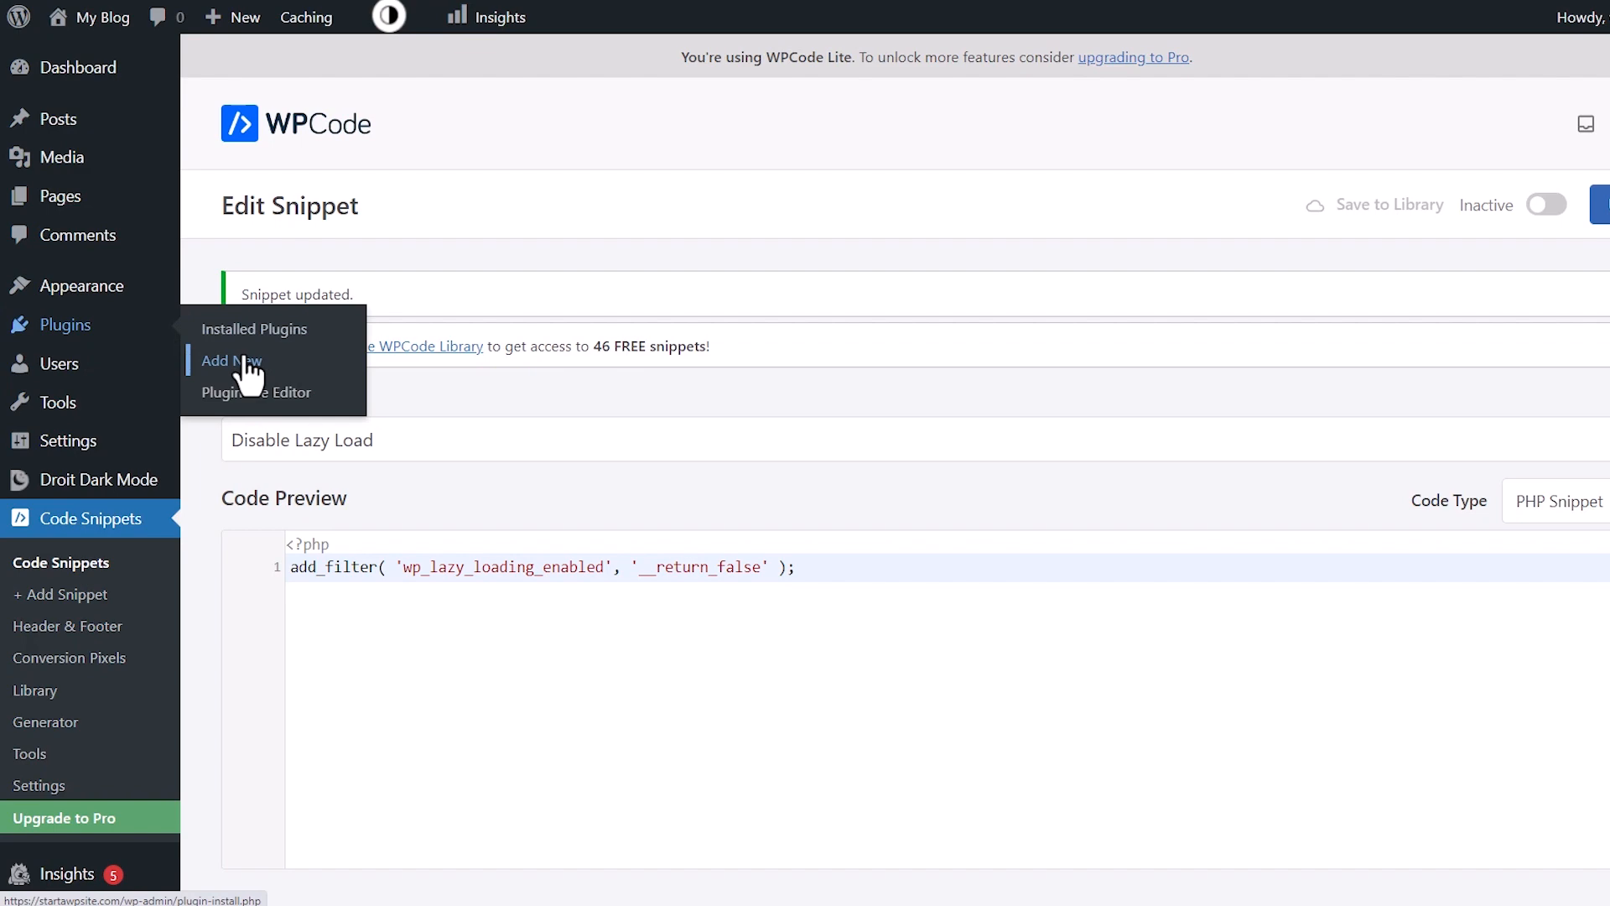
Search for 'disable lazy load', then install and activate Jeff Starr's Disable Lazy Load plugin
left_click(232, 361)
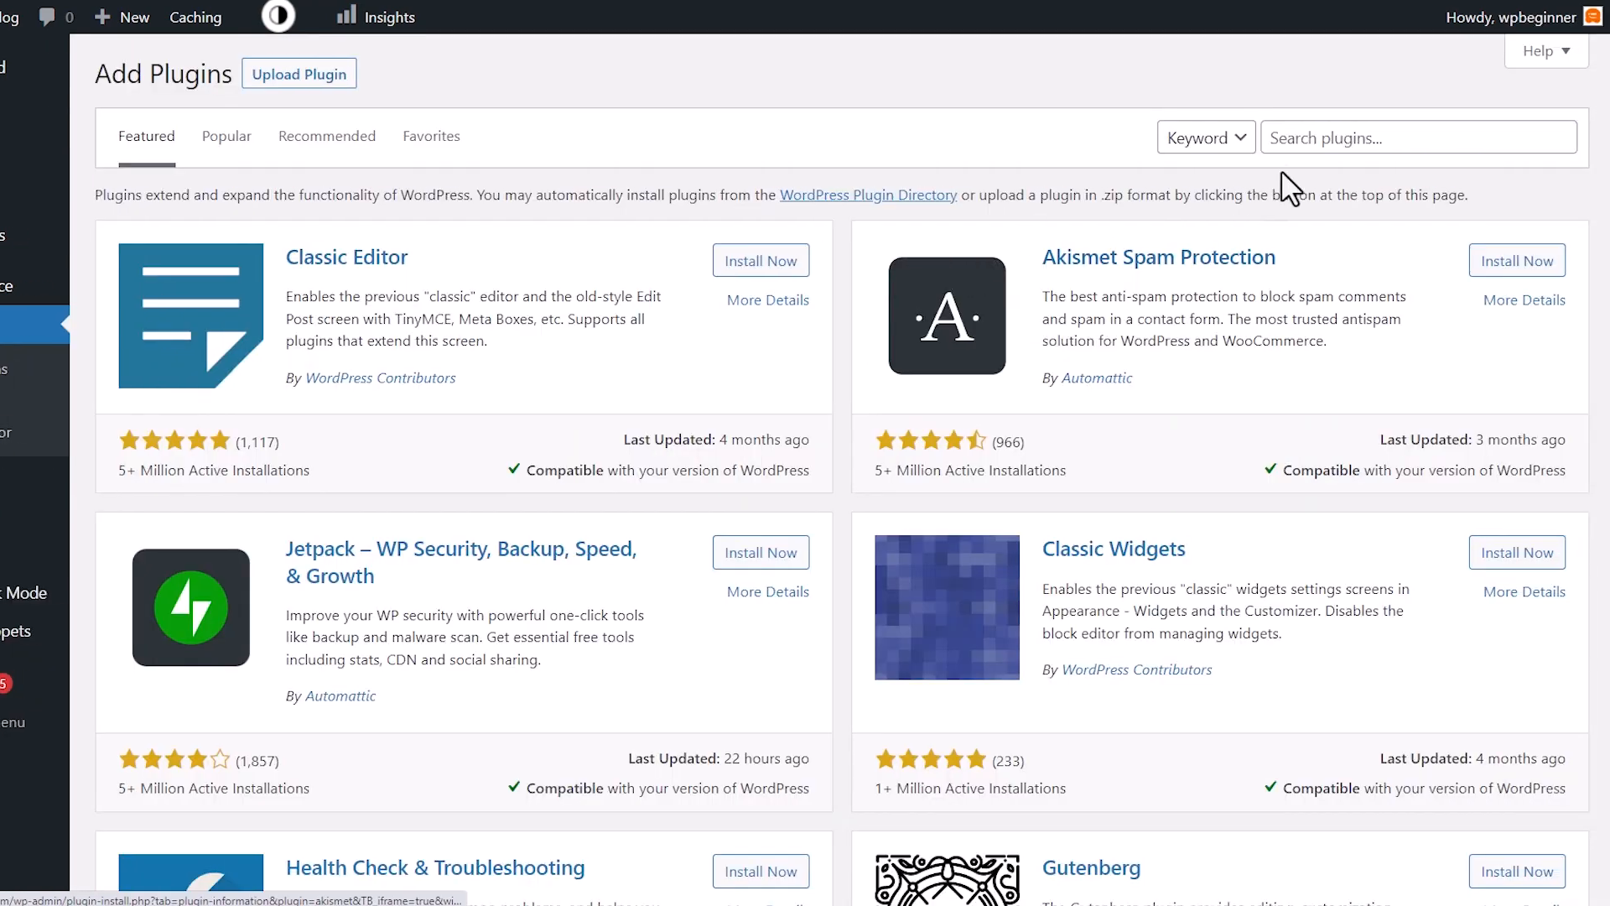
left_click(1291, 188)
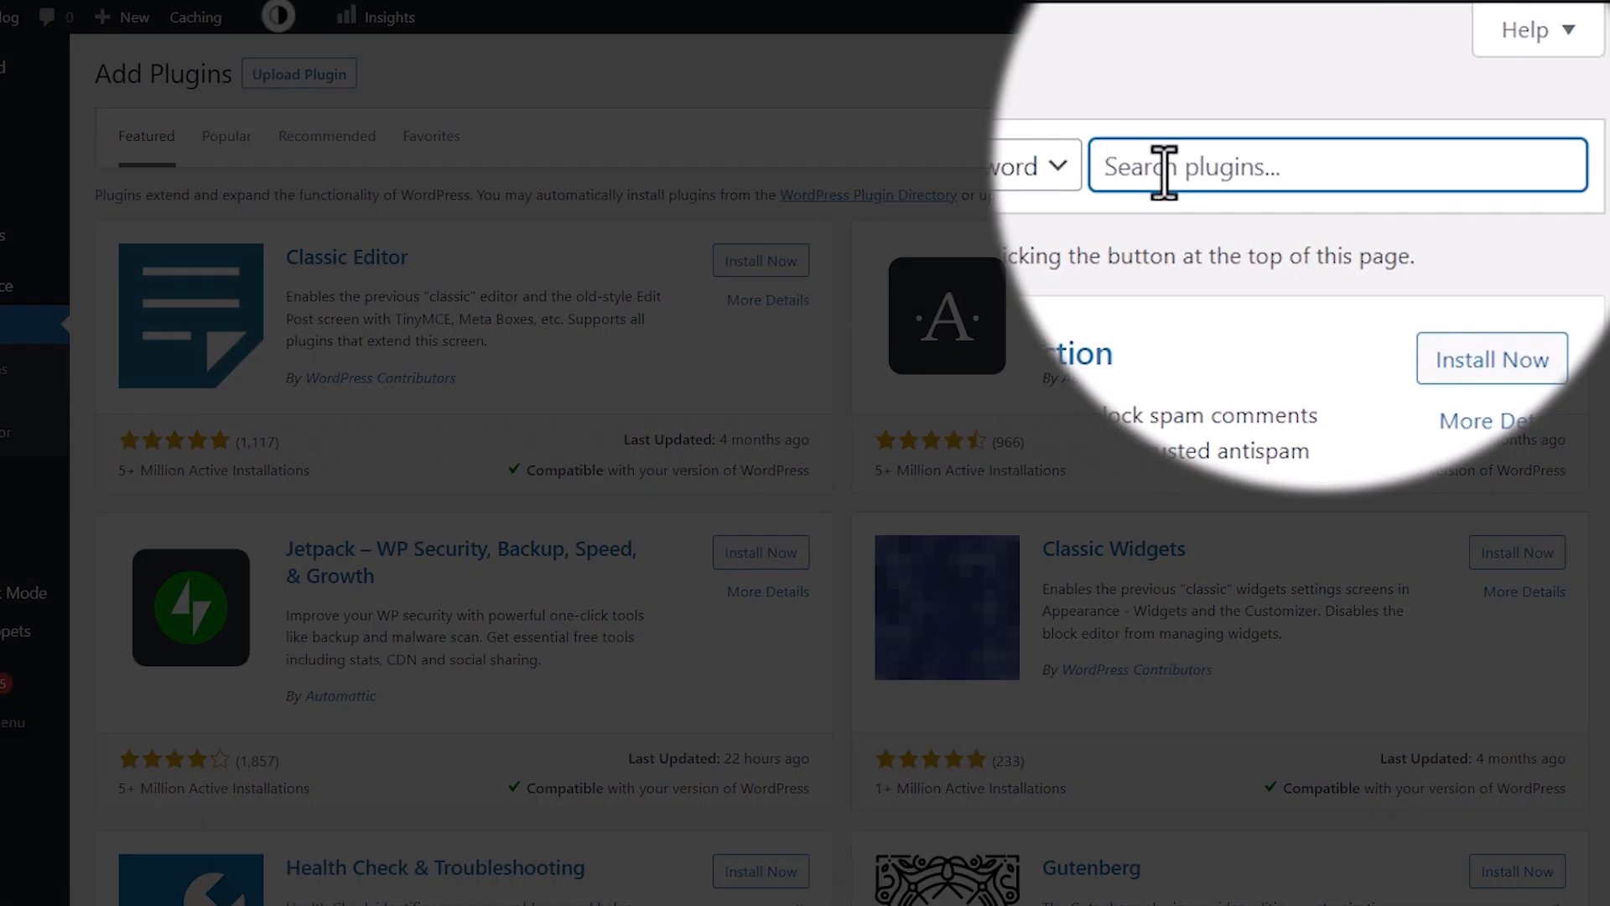
type("disable lazy load")
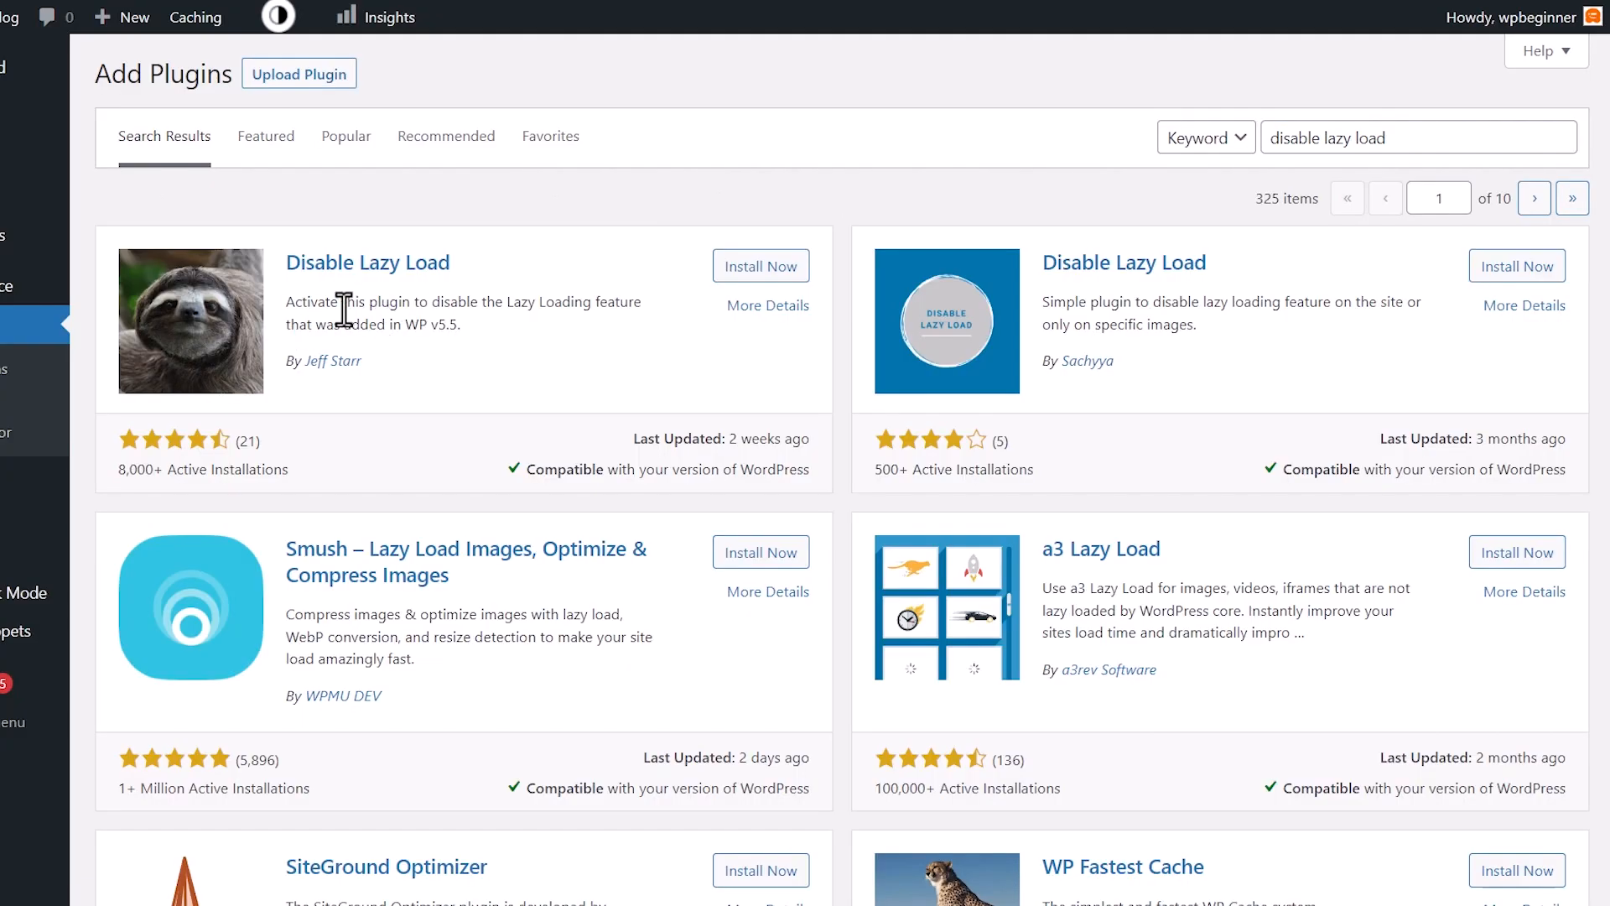
left_click(762, 267)
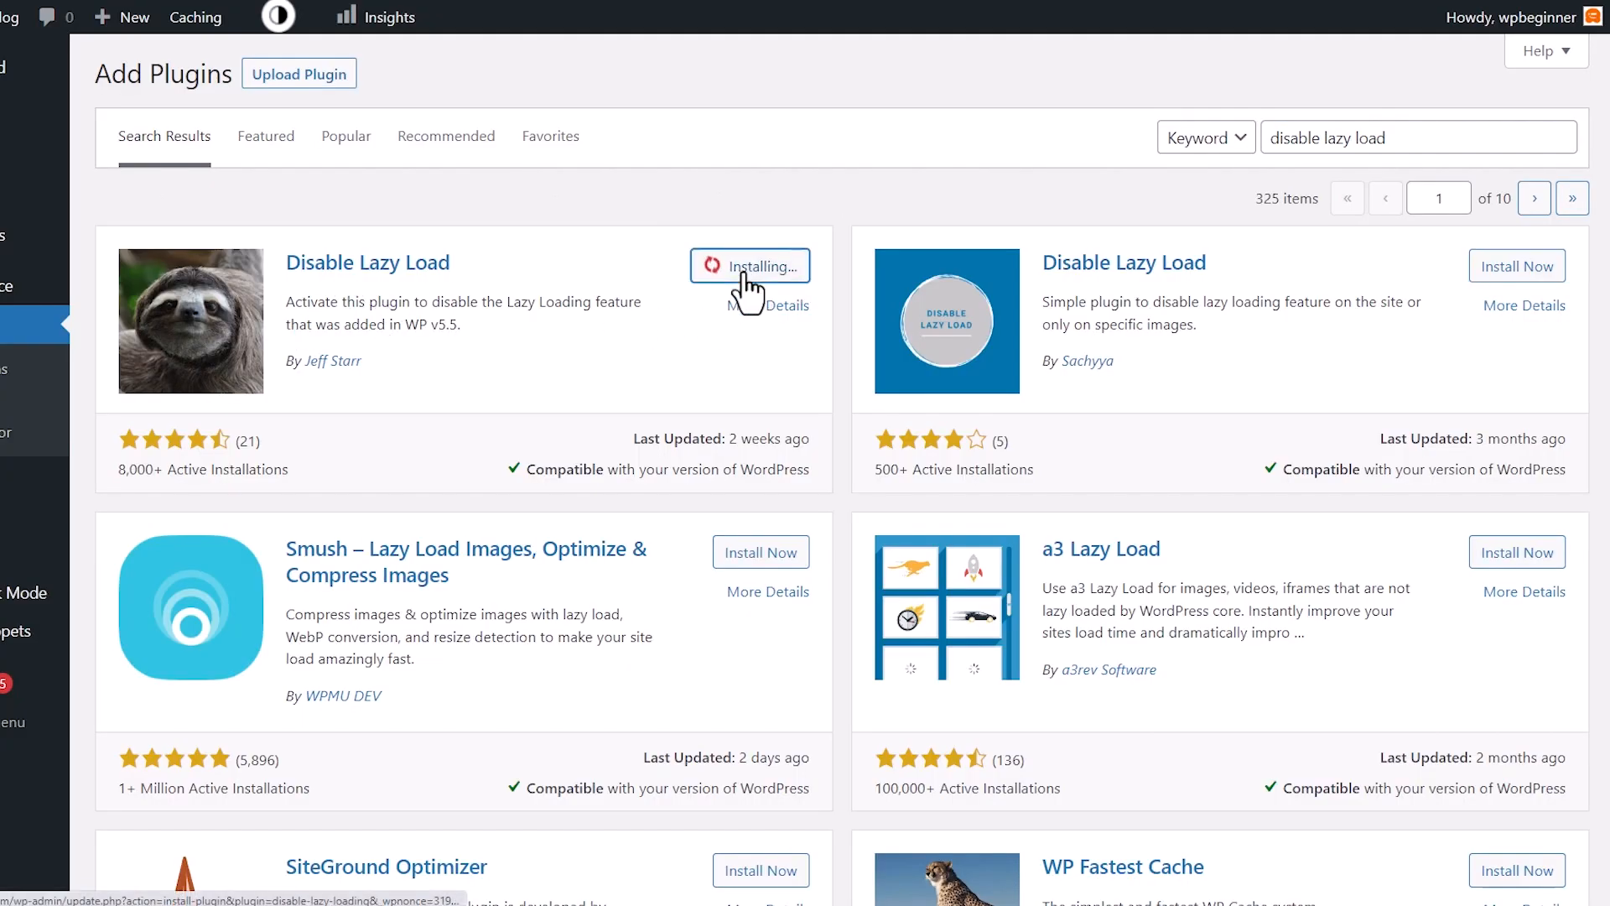
left_click(762, 267)
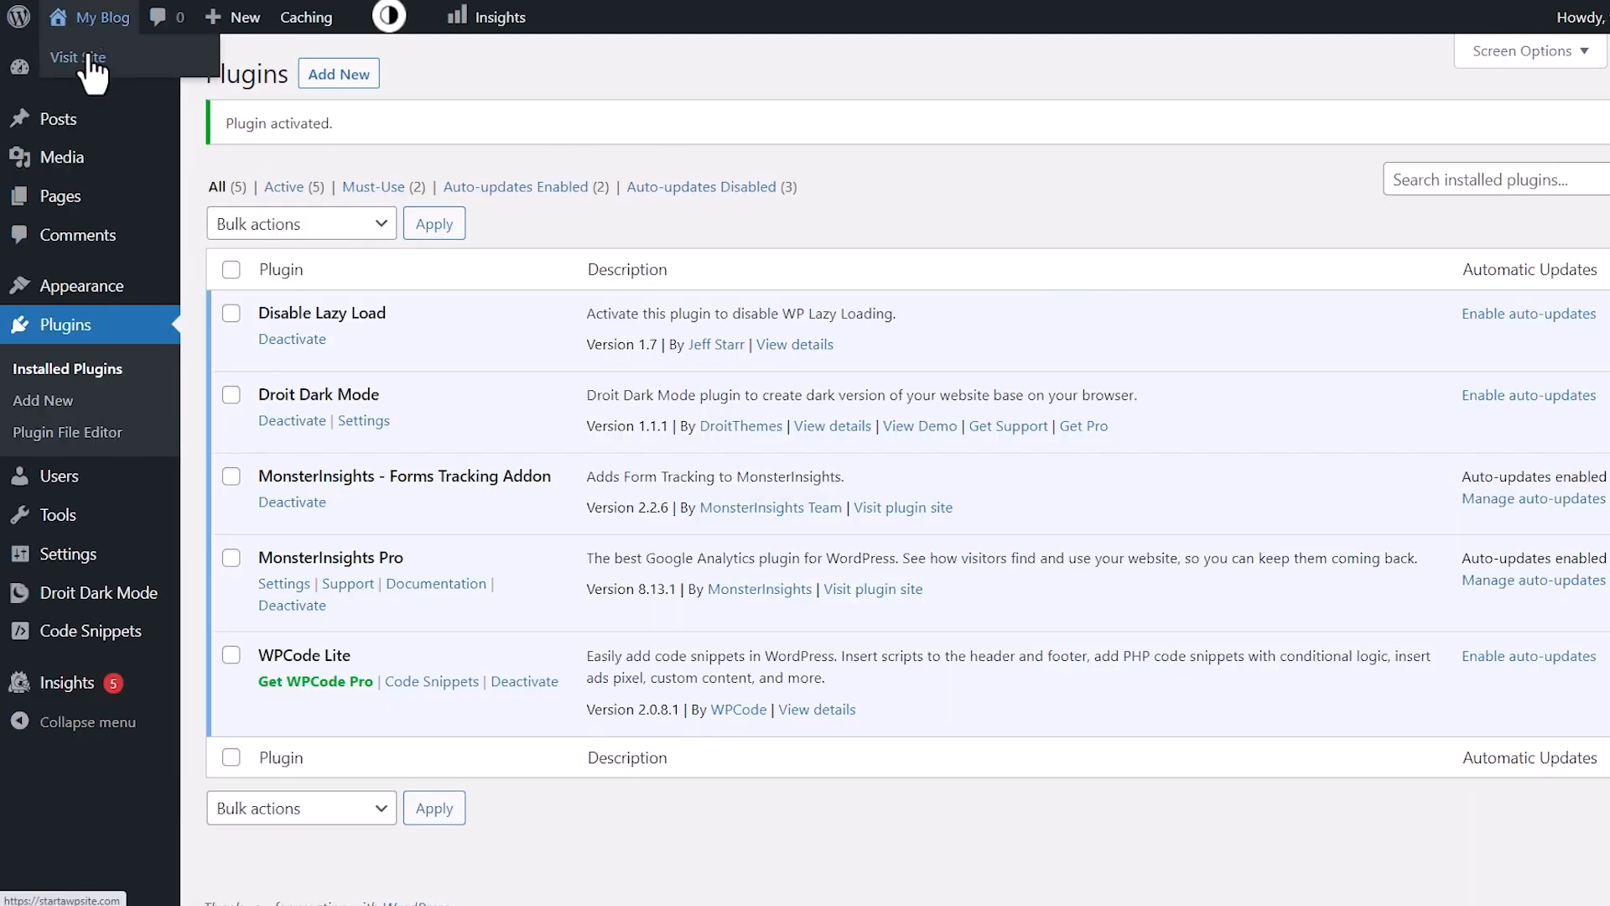
scroll(465, 415, "down", 5)
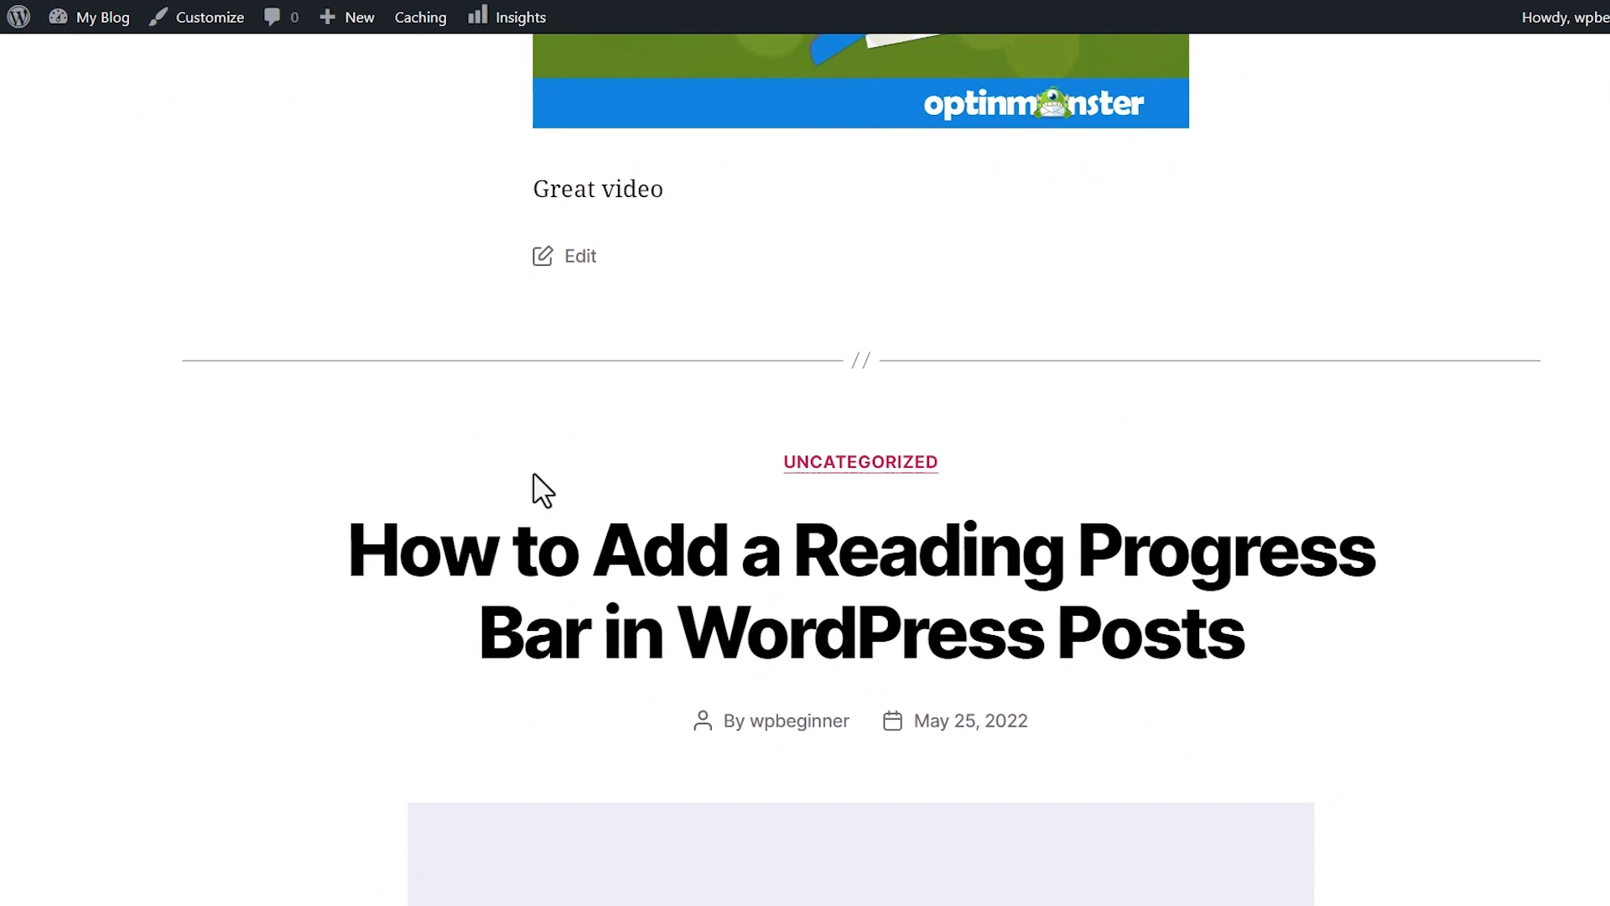
scroll(541, 490, "down", 2)
Inspect the Reading Progress Bar post heading and search its markup for 'lazy'
left_click(560, 555)
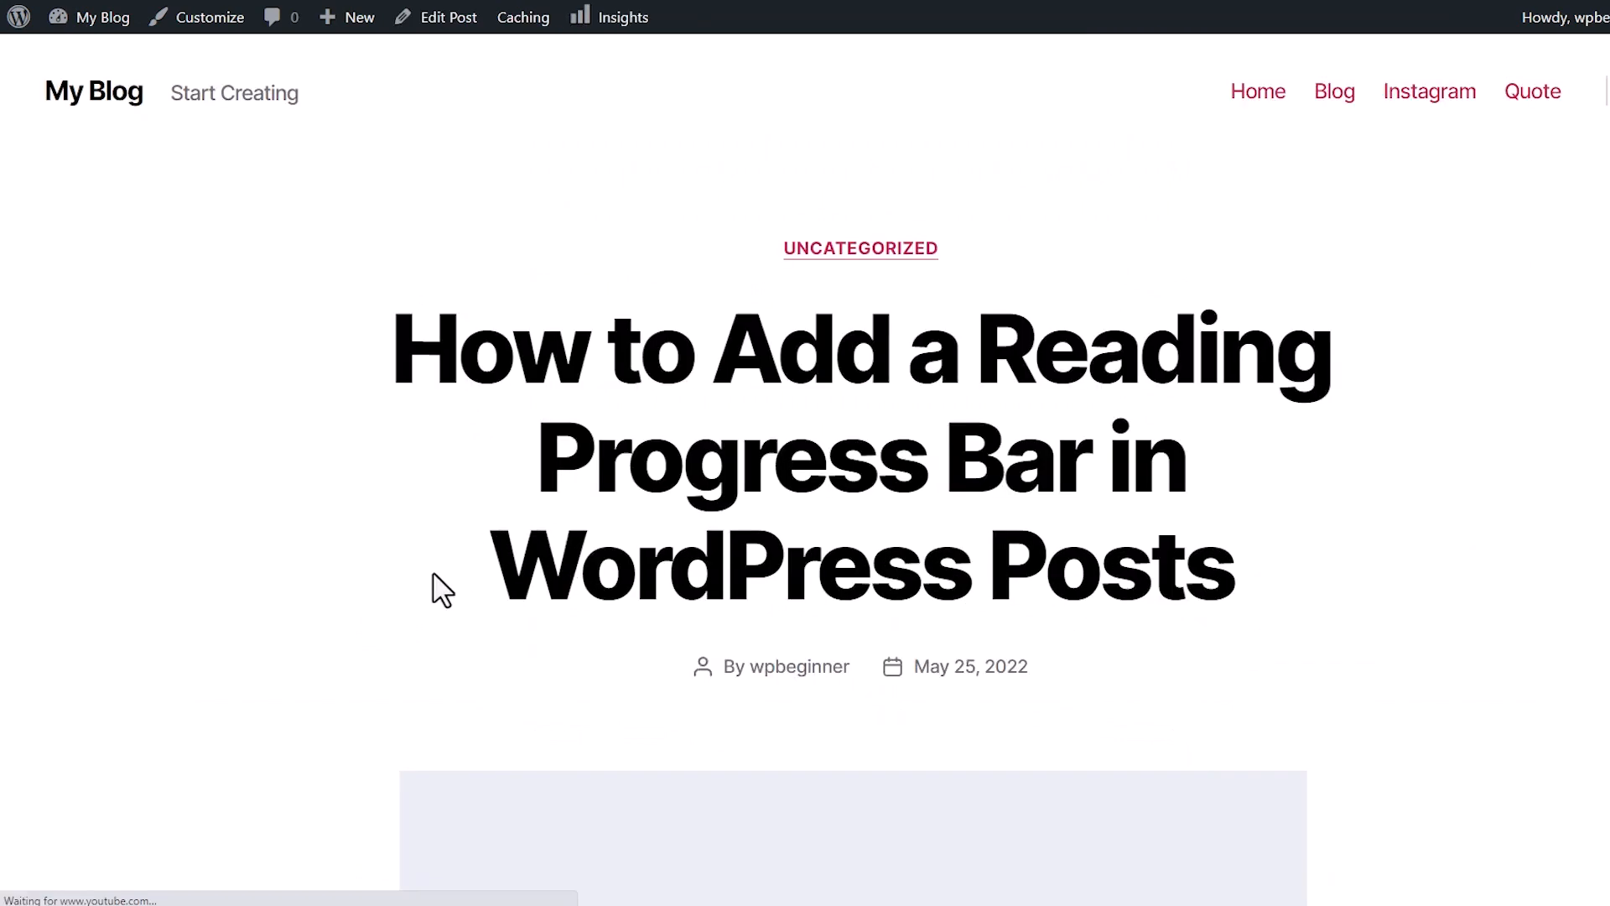
right_click(435, 579)
left_click(471, 566)
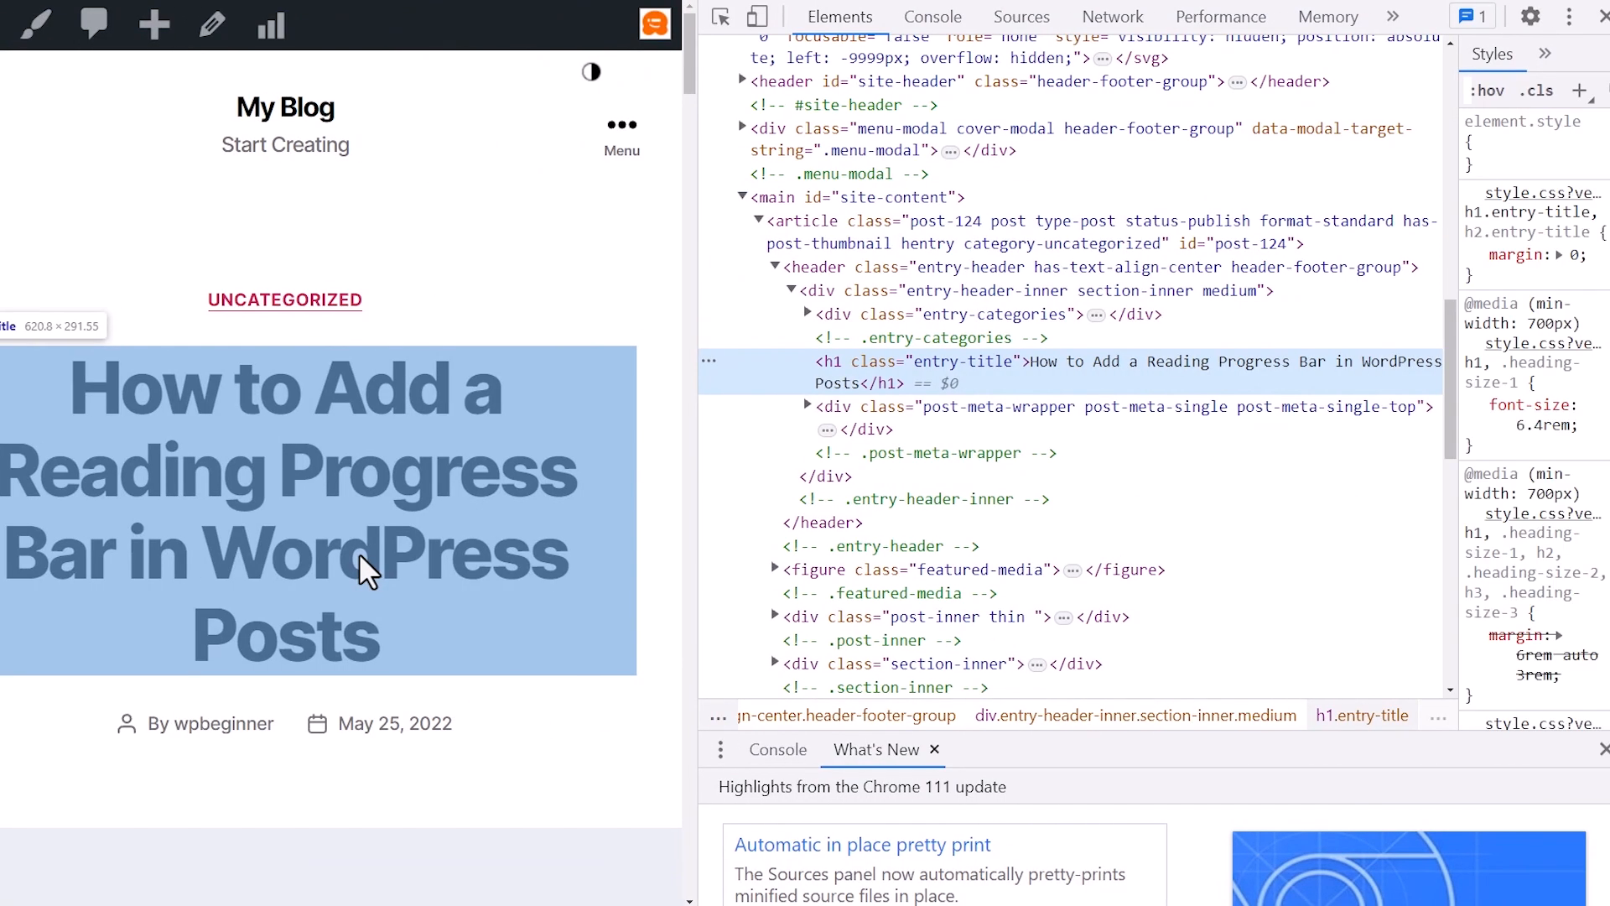
key("ctrl+f")
type("lazy")
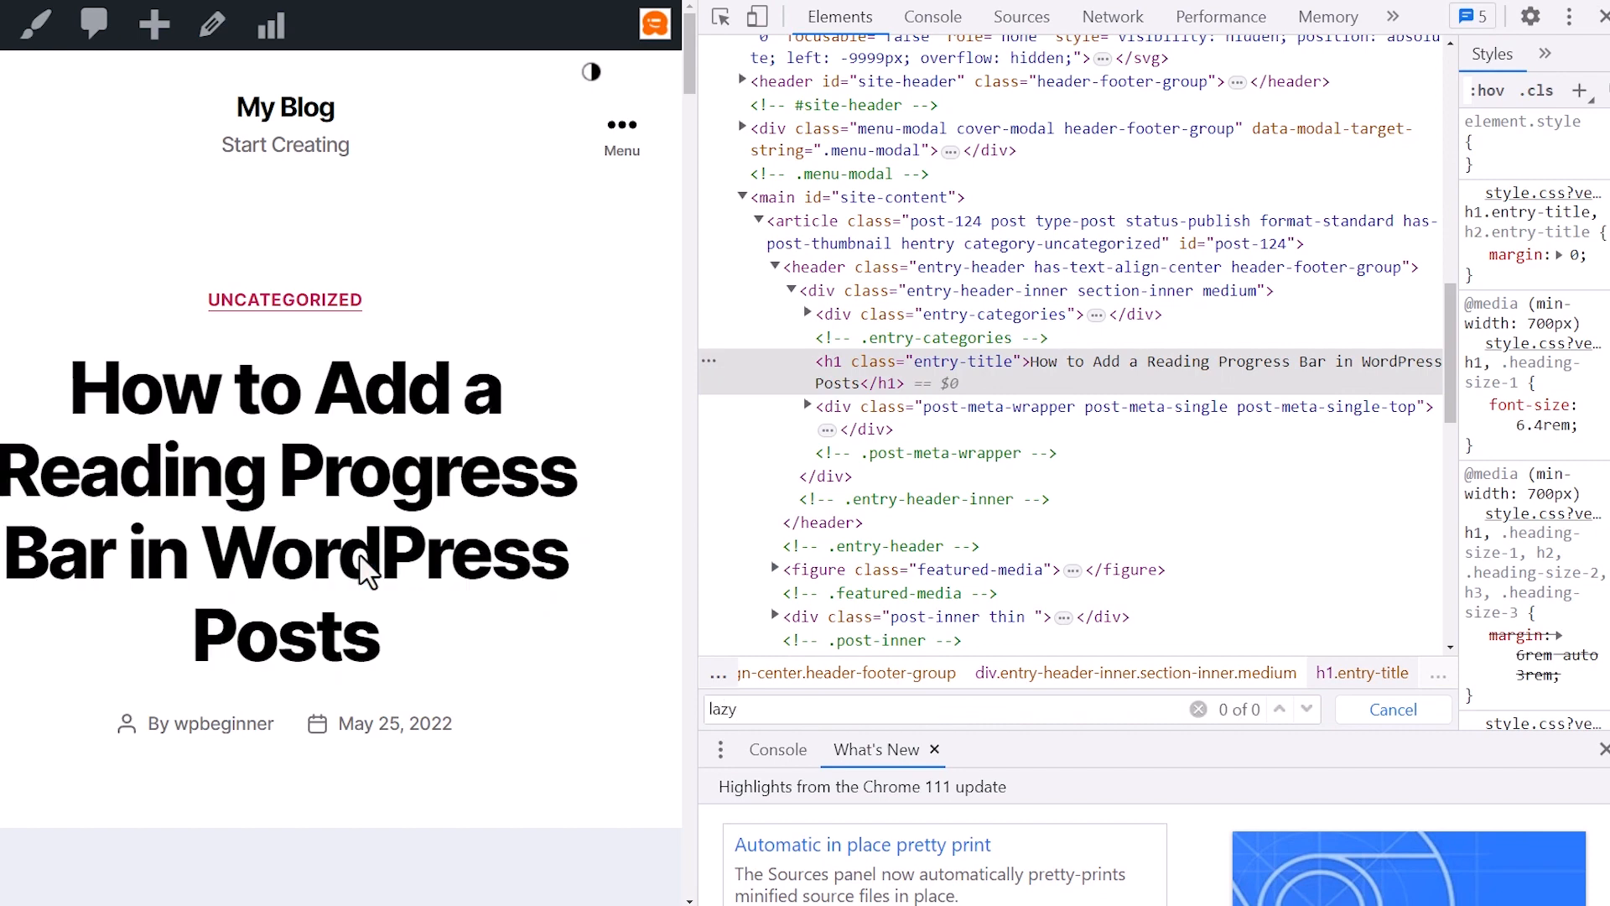
scroll(366, 566, "down", 5)
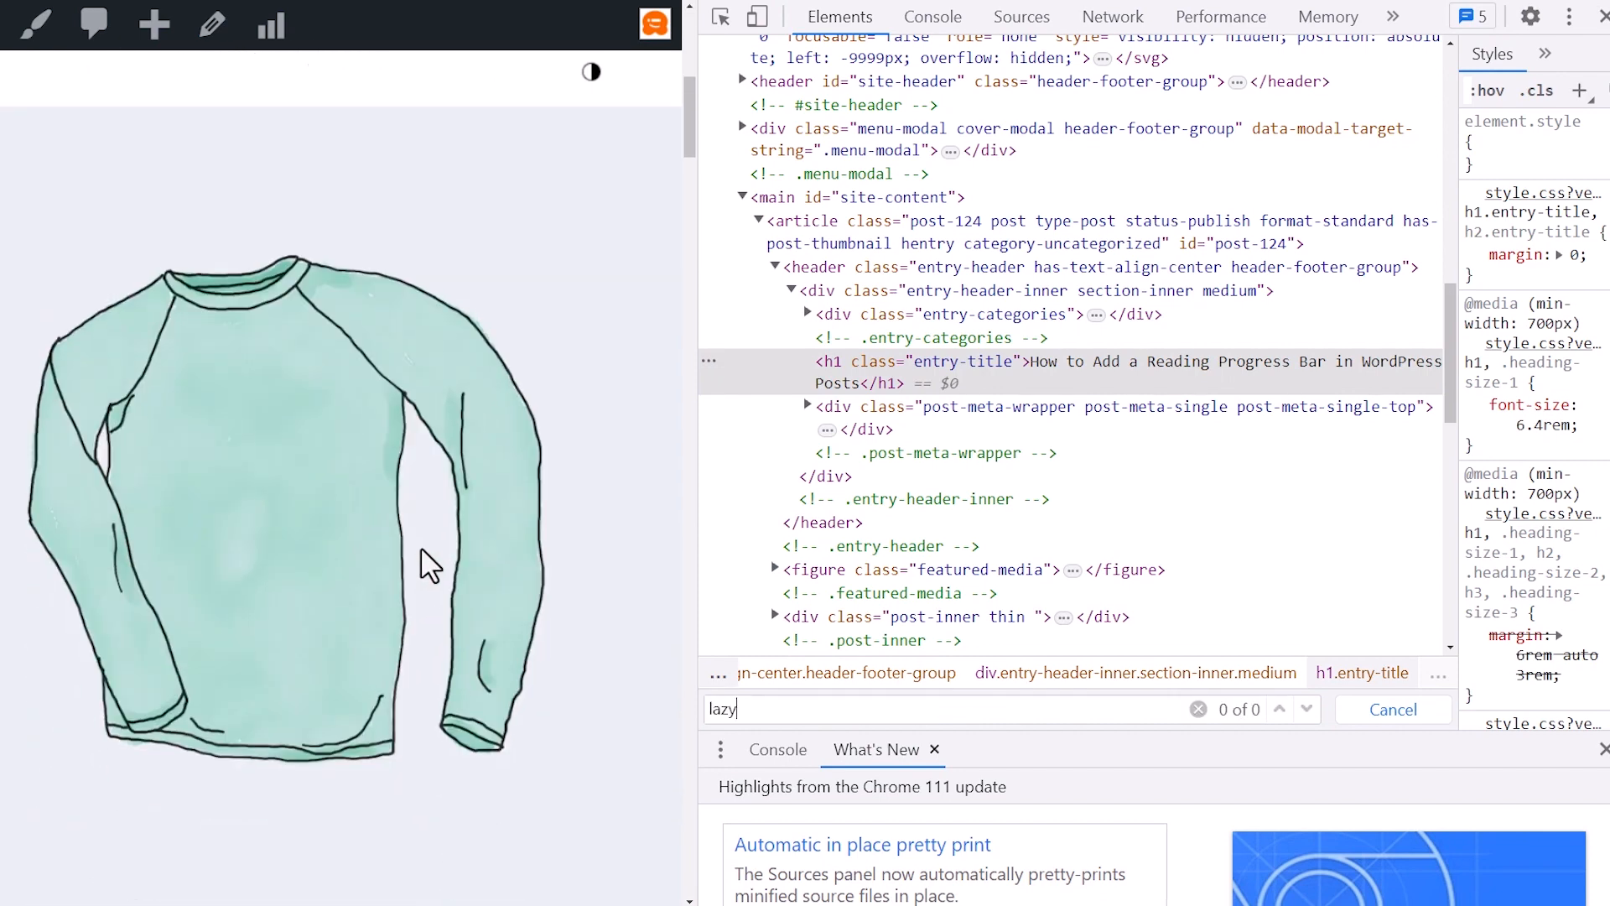
scroll(428, 553, "down", 5)
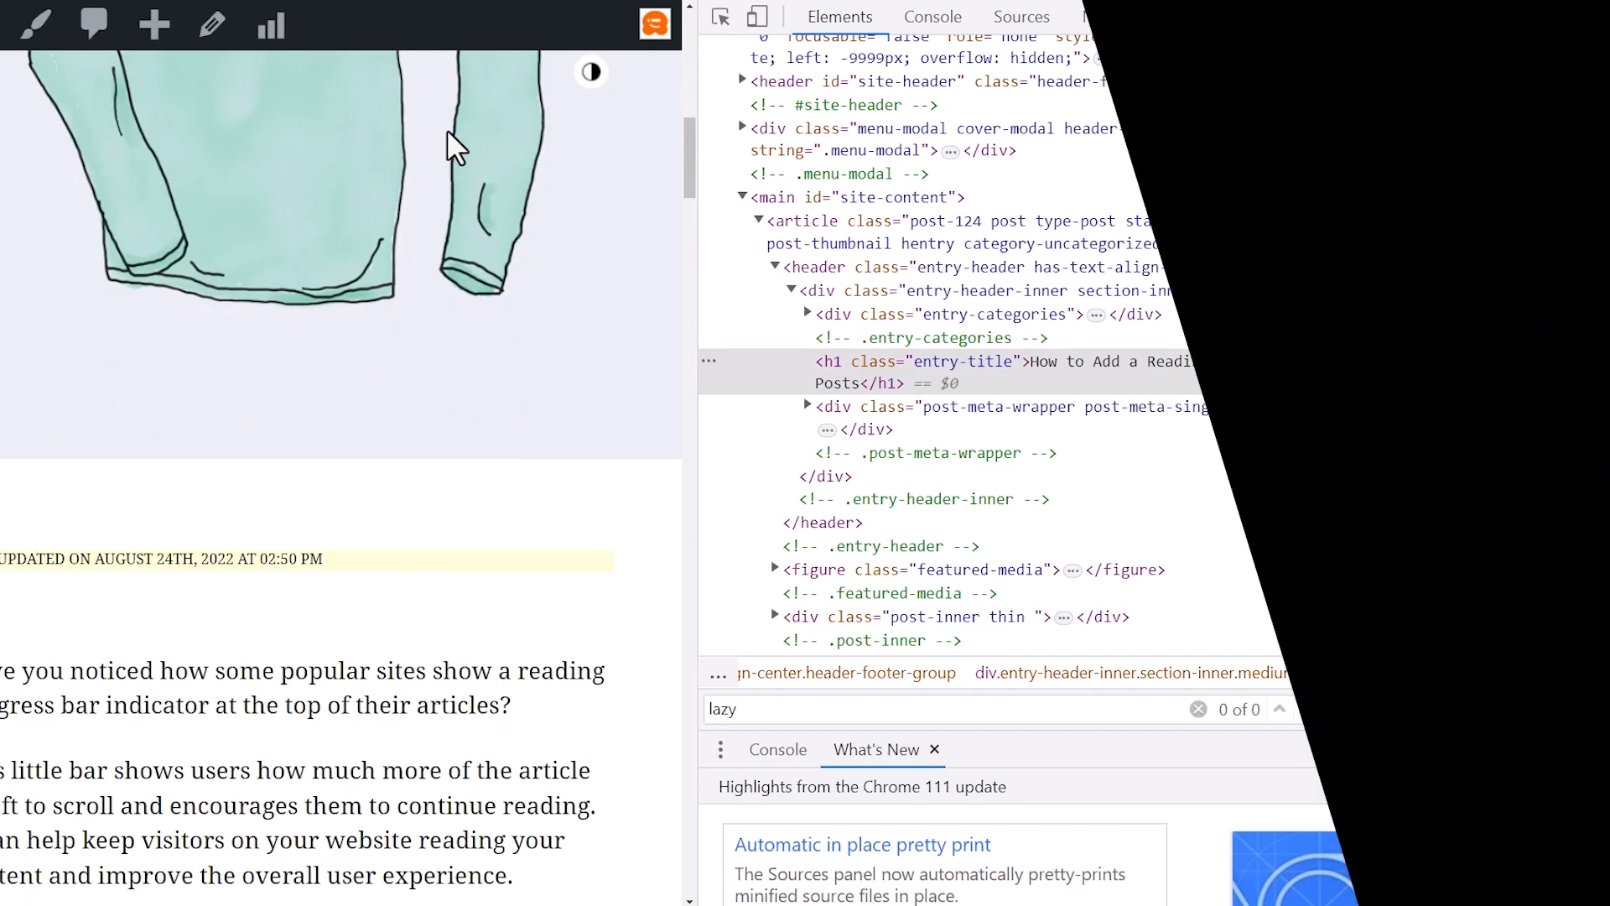